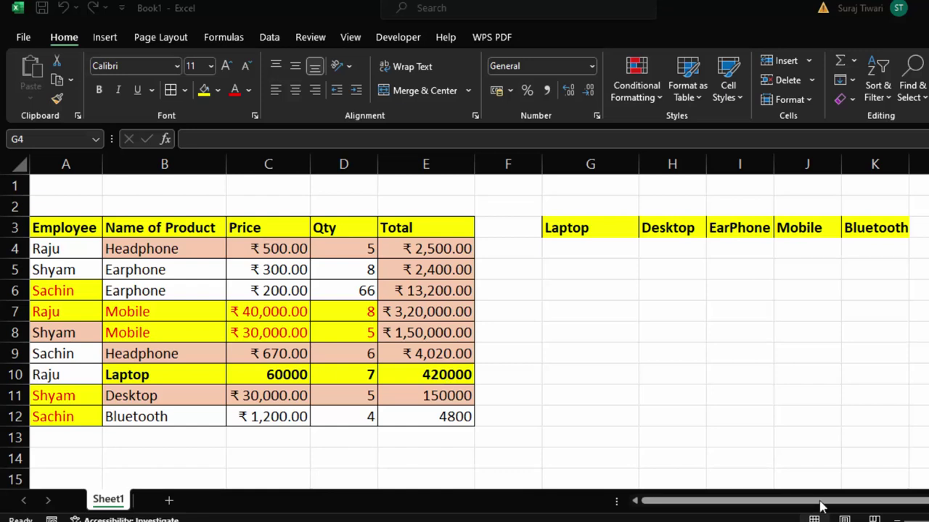
Copy the rupee currency format from E4:E6 onto the totals in E10:E12 with Format Painter
left_click(591, 246)
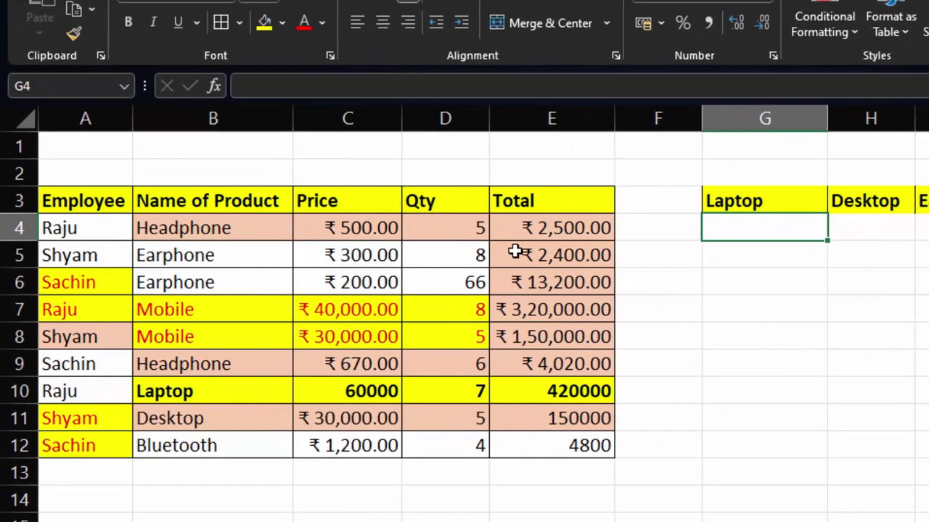
left_click(411, 251)
key("shift+Down")
key("shift+Down")
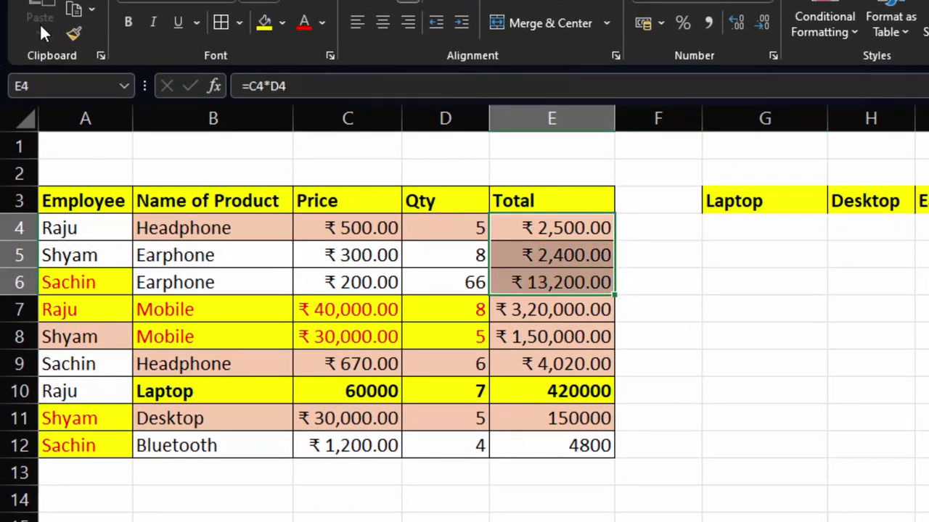
left_click(75, 36)
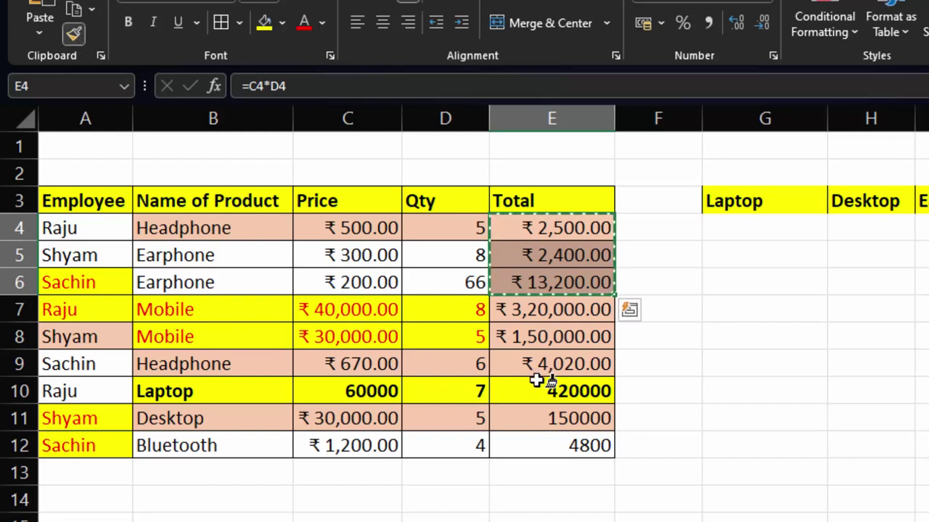
left_click_drag(548, 380, 552, 440)
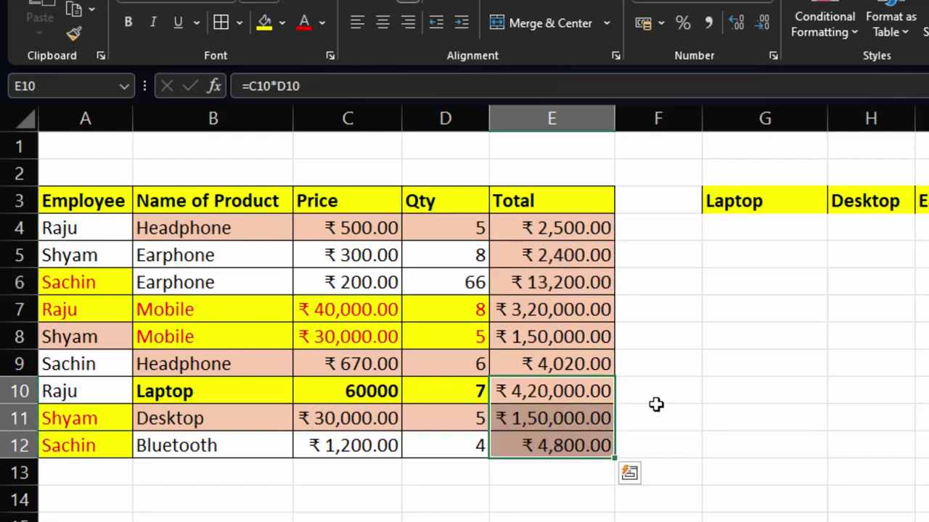
left_click(716, 389)
left_click(748, 230)
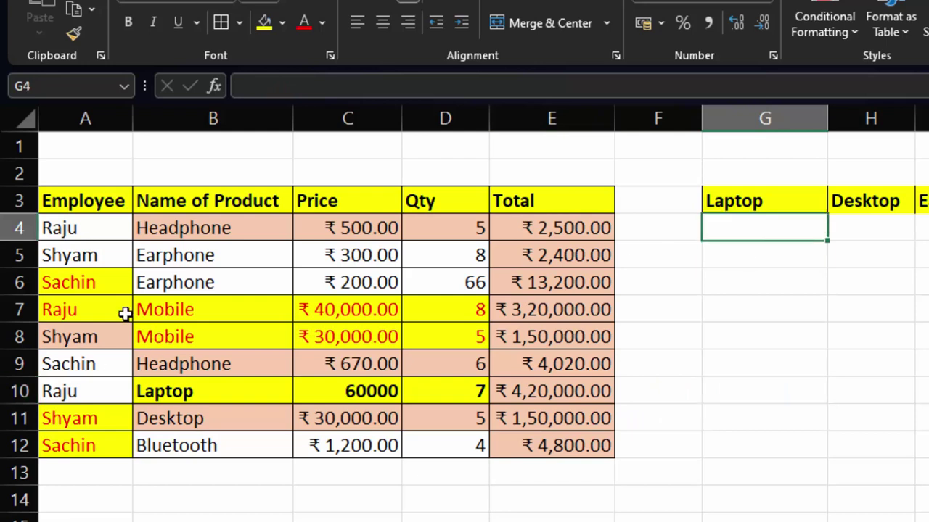
left_click_drag(64, 230, 70, 287)
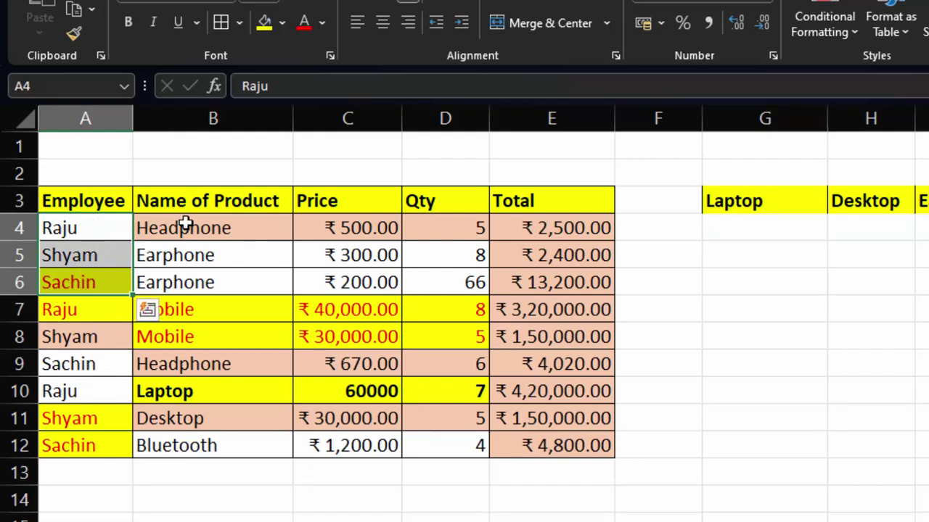
left_click_drag(190, 231, 190, 287)
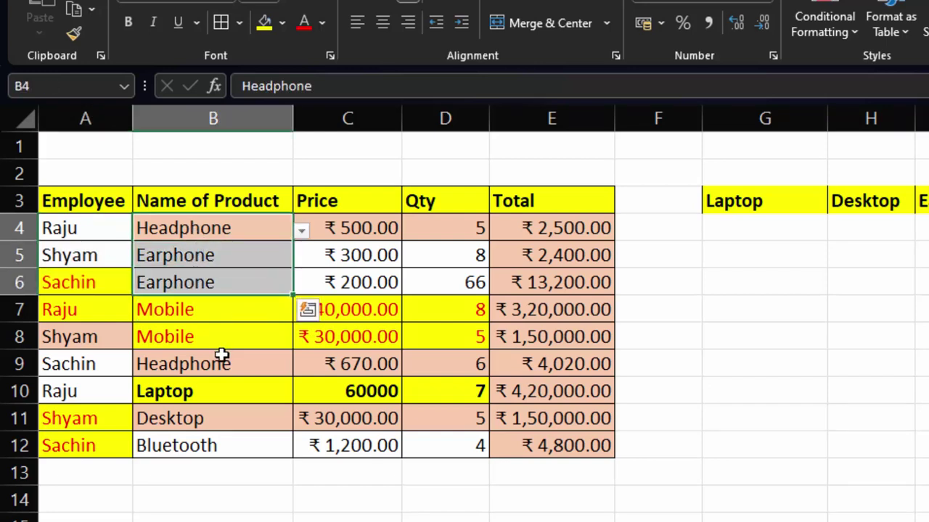
left_click(234, 412)
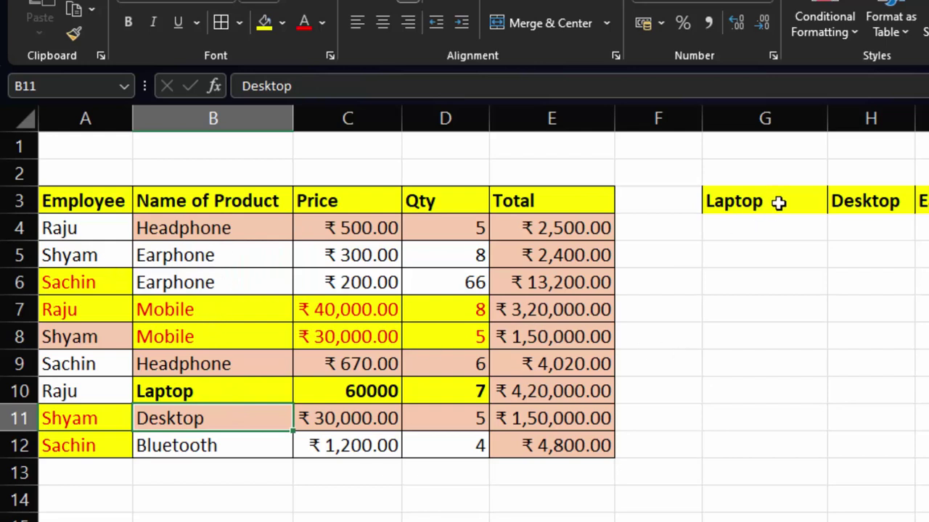
left_click(755, 228)
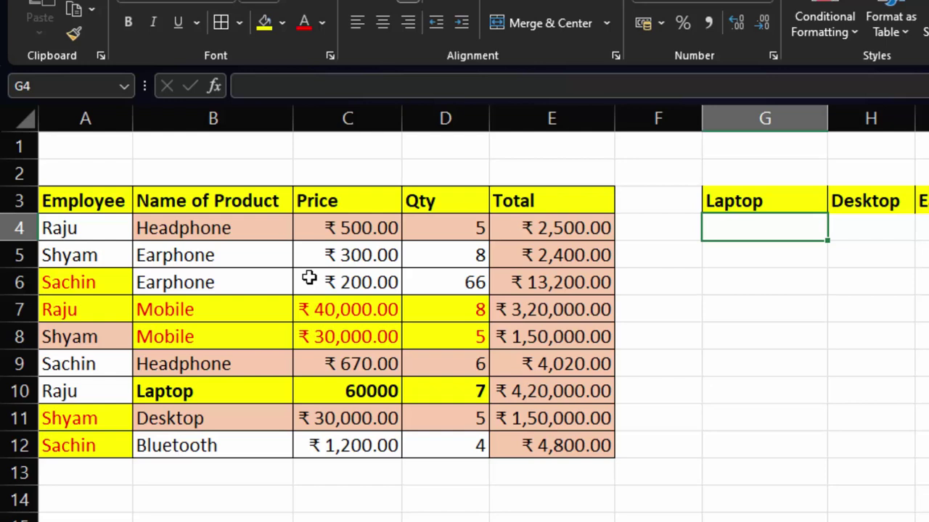
Start a FILTER formula in G4, correcting a wrongly autocompleted function name
type("=")
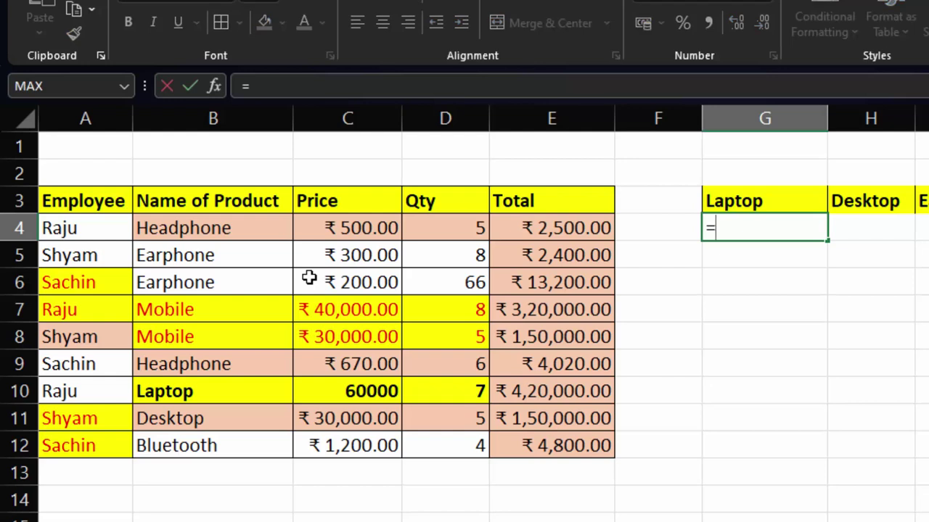
type("fi")
key("Tab")
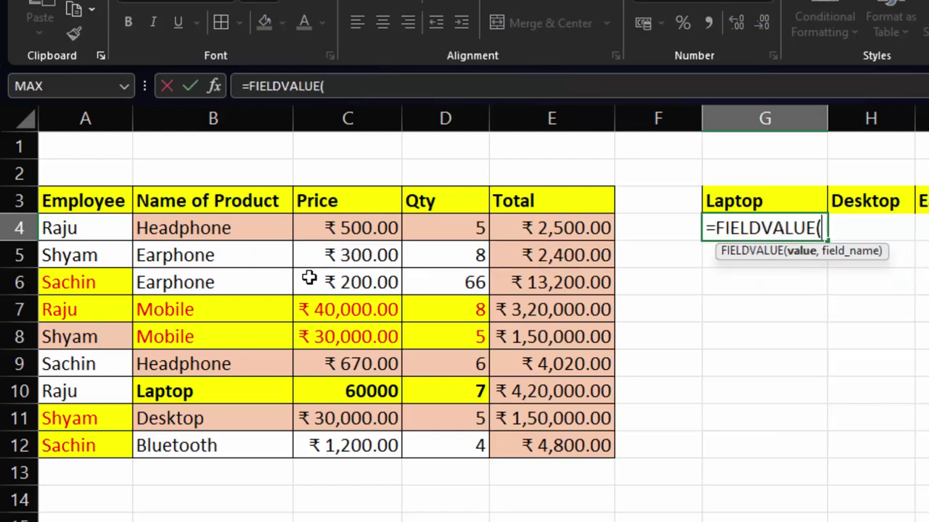
key("BackSpace")
key("BackSpace")
key("BackSpace")
key("BackSpace")
key("BackSpace")
key("BackSpace")
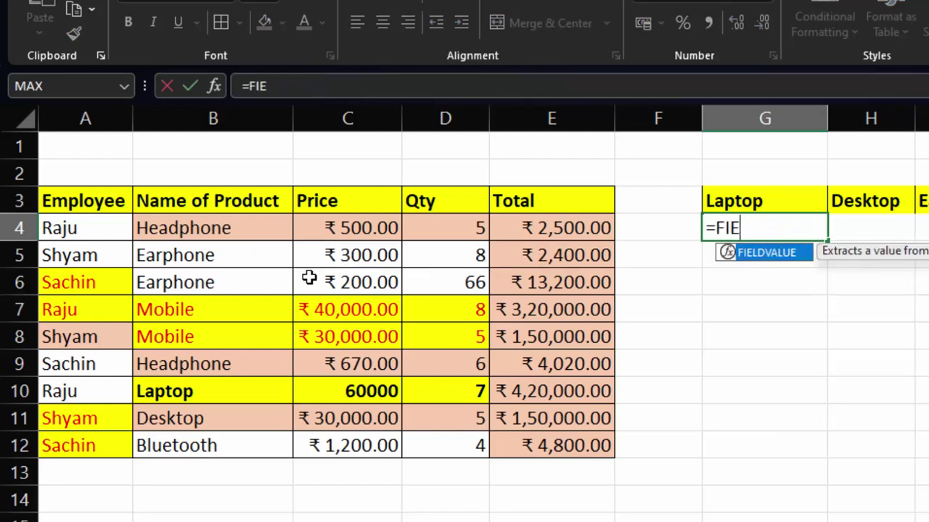
key("BackSpace")
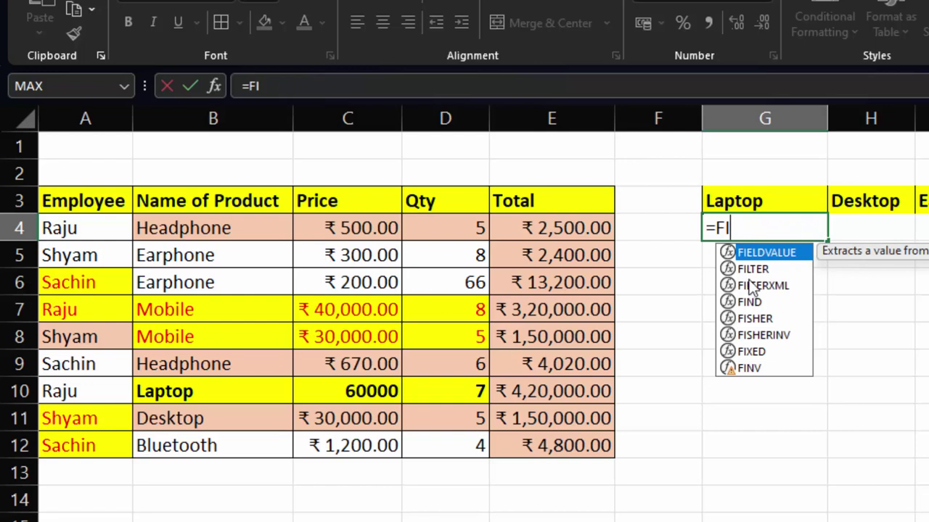
double_click(754, 268)
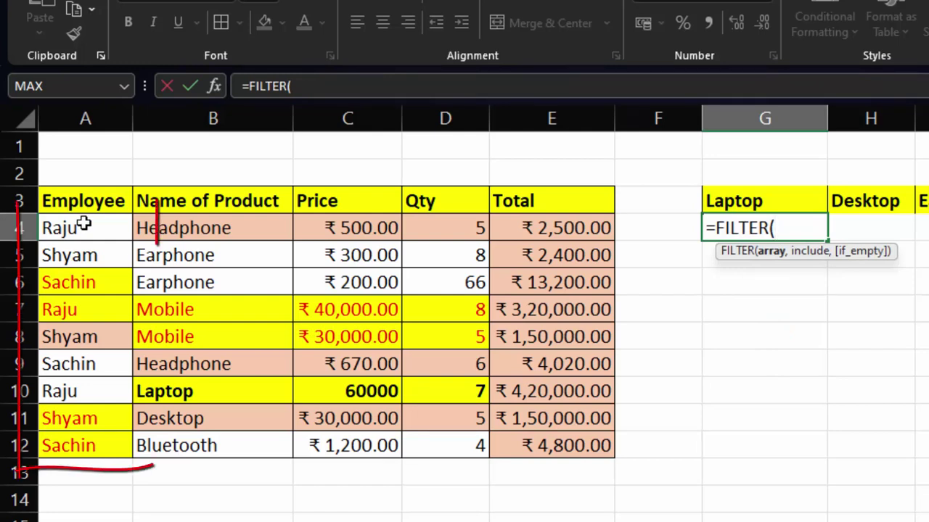
Complete it as =FILTER(A4:A12,B4:B12=G3) so it returns Raju
left_click_drag(84, 226, 62, 438)
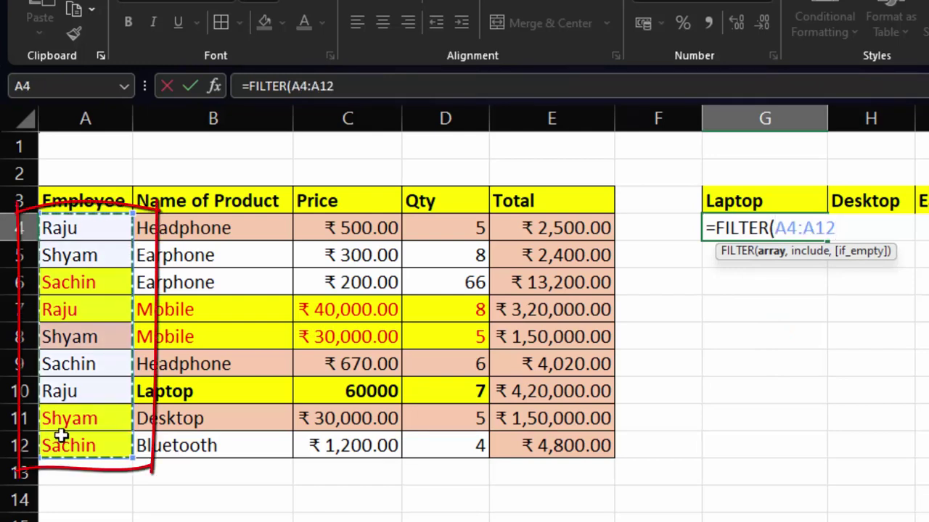
type(",")
left_click(216, 229)
left_click_drag(216, 229, 220, 445)
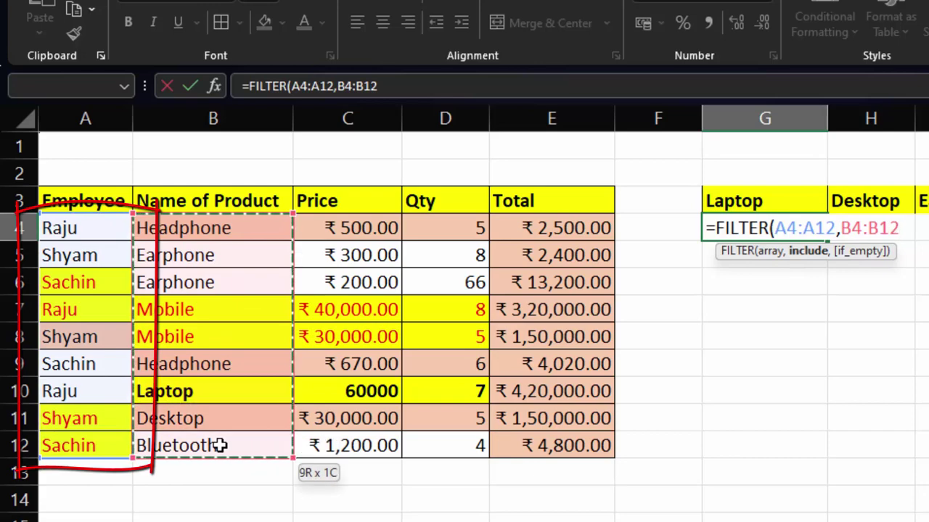
type("=")
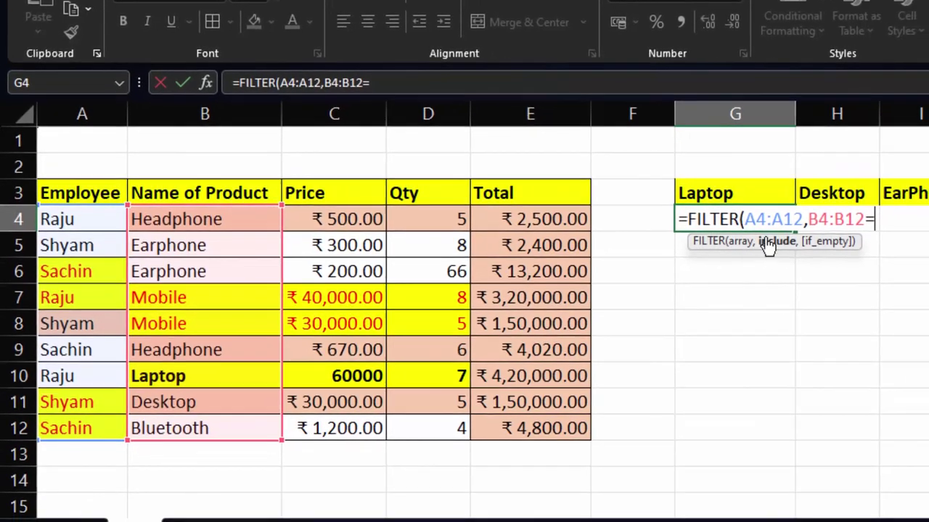
left_click(768, 200)
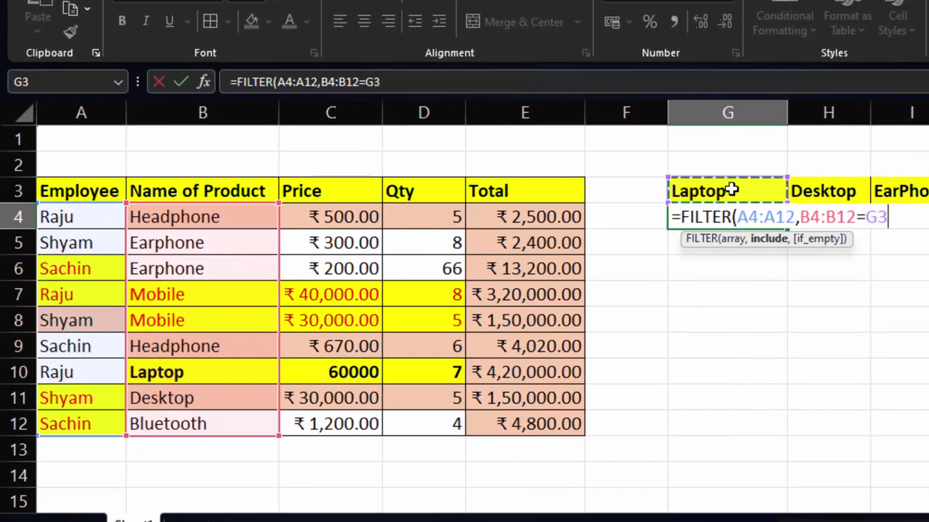
type(")")
key("Return")
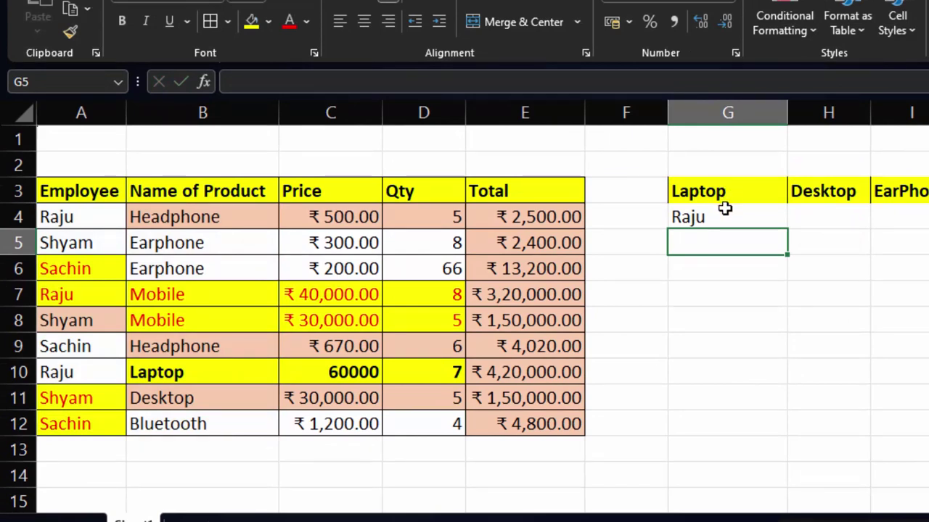
left_click(724, 211)
Fill the Laptop formula down to row 7 and review each employee-product row in the source table
left_click_drag(786, 231, 787, 303)
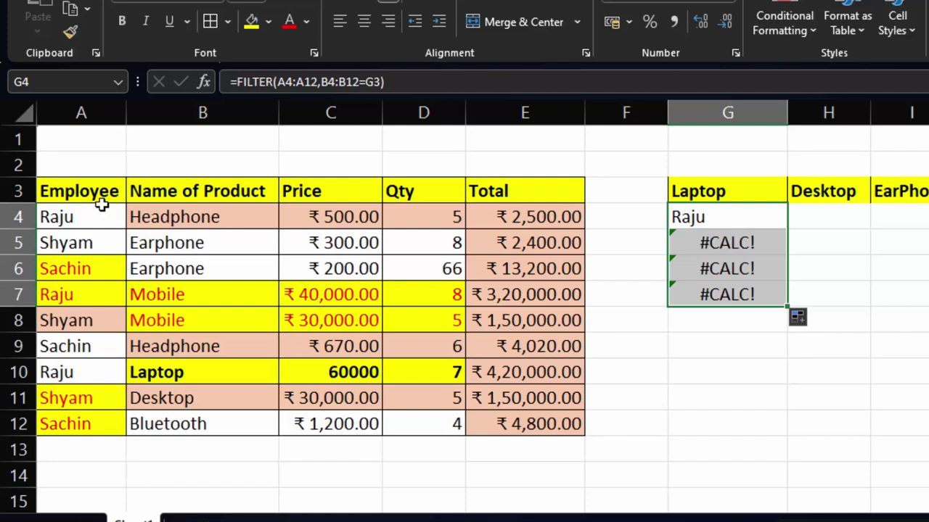
left_click_drag(108, 218, 159, 216)
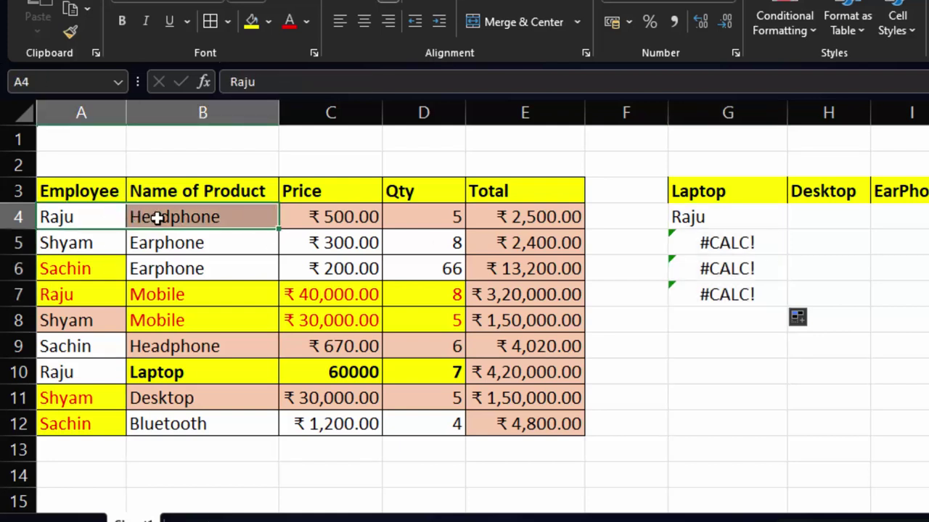
left_click(101, 247)
left_click_drag(101, 247, 172, 245)
left_click_drag(93, 269, 147, 270)
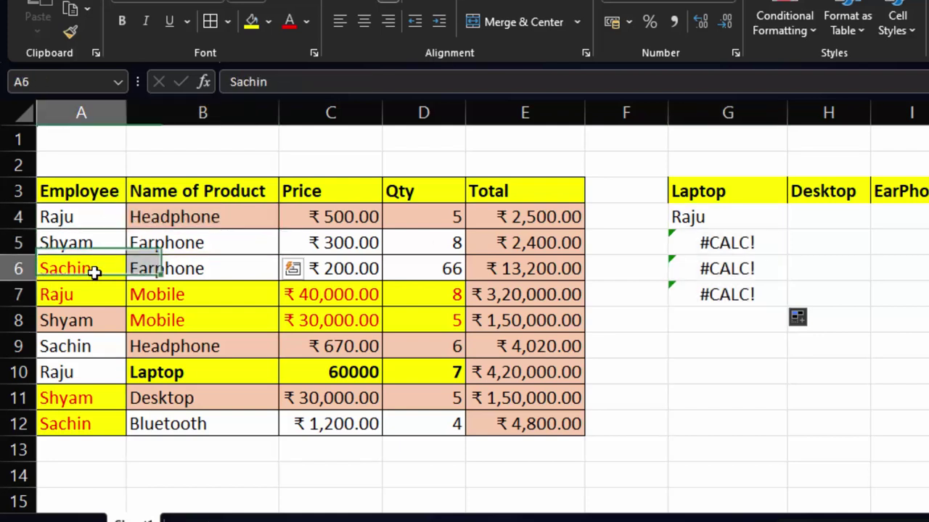
left_click_drag(97, 297, 141, 292)
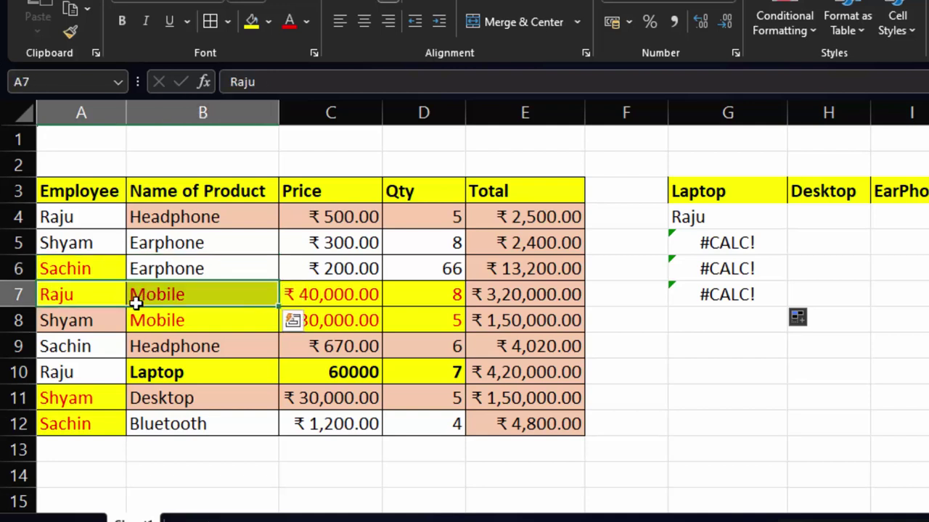
left_click(105, 322)
left_click_drag(111, 322, 145, 320)
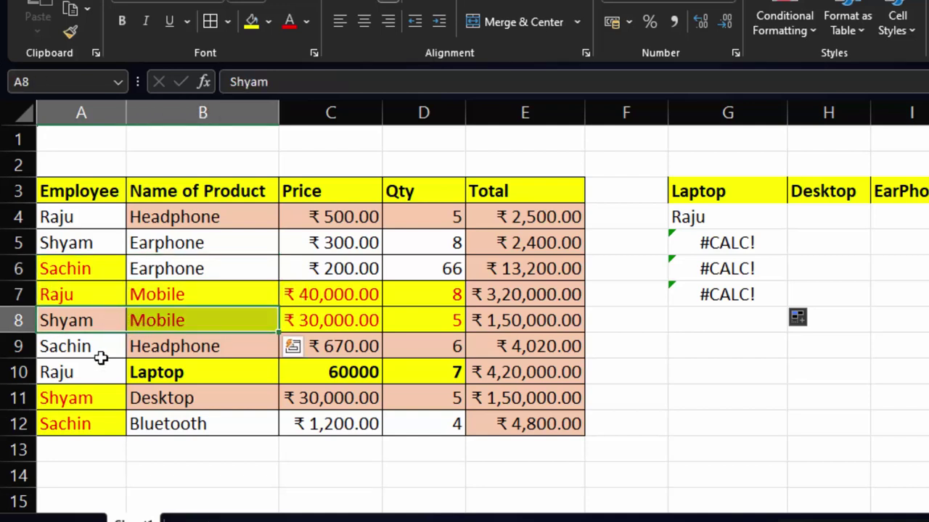
left_click_drag(109, 349, 161, 348)
left_click_drag(105, 373, 145, 373)
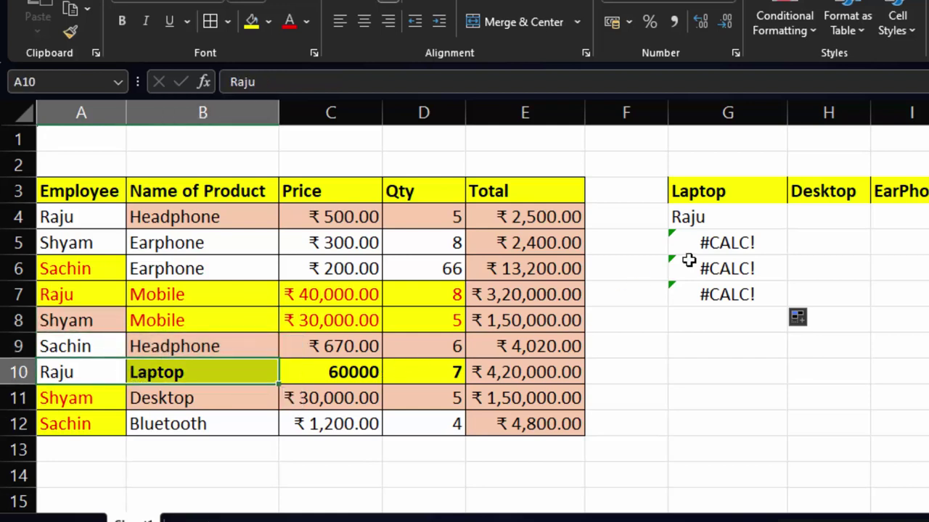
Clear the #CALC! errors below the Laptop result, leaving only Raju
mouse_move(705, 247)
left_mouse_down()
mouse_move(702, 315)
mouse_move(704, 300)
left_mouse_up()
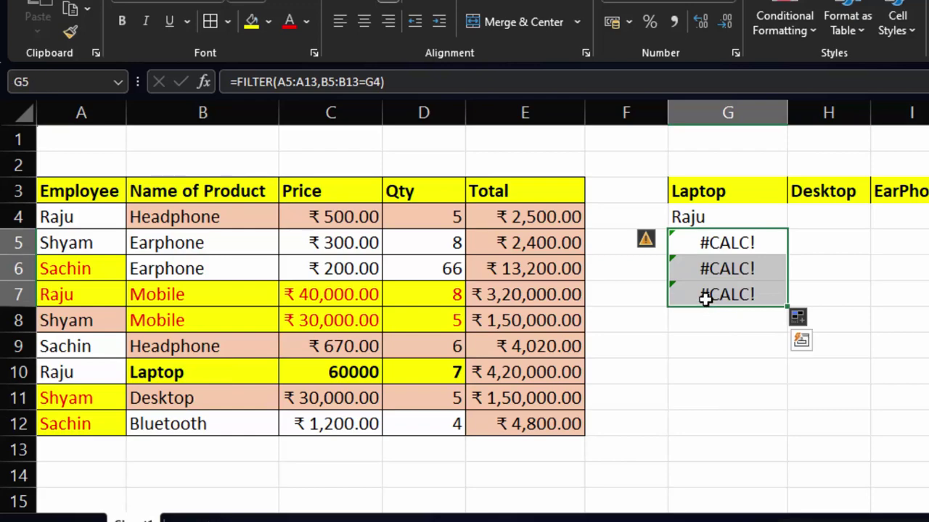
key("Delete")
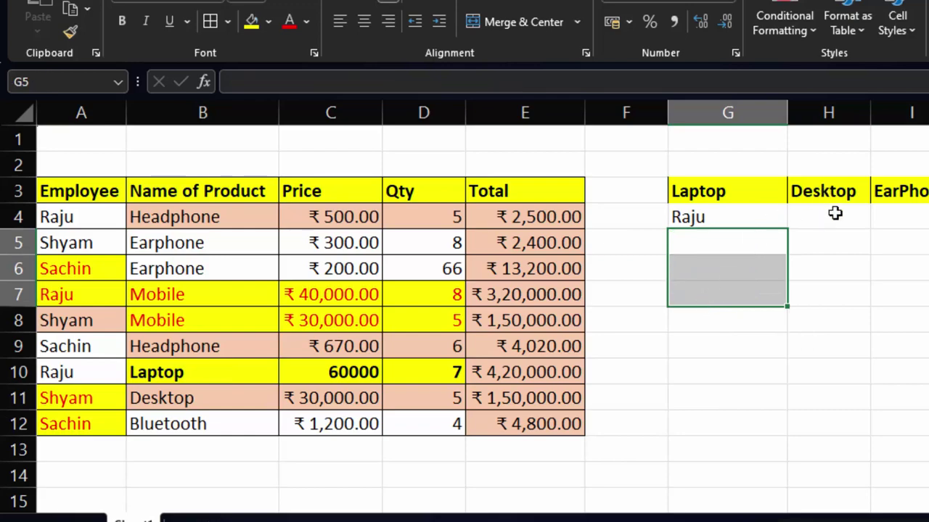
left_click(831, 215)
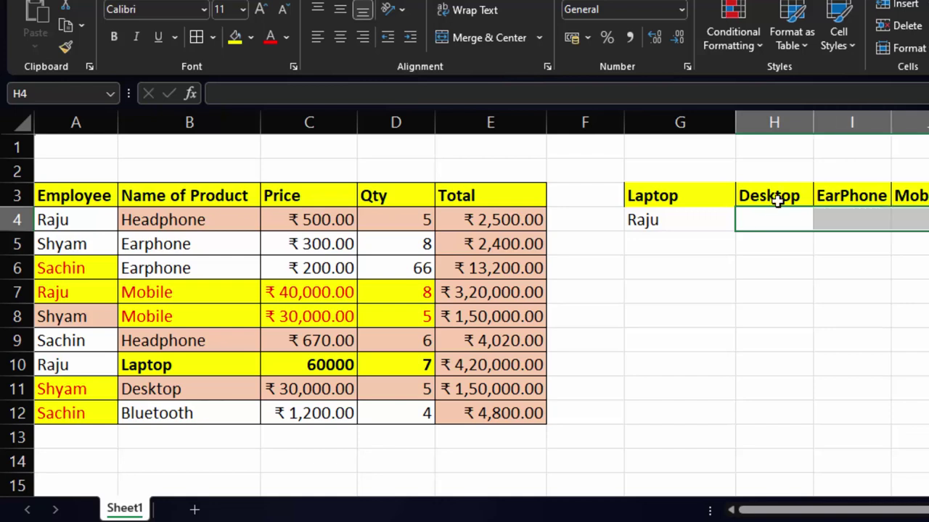
In H4, enter =FILTER(A4:A12,B4:B12=B4) to list the Headphone buyers
left_click(774, 199)
left_click(775, 221)
type("=")
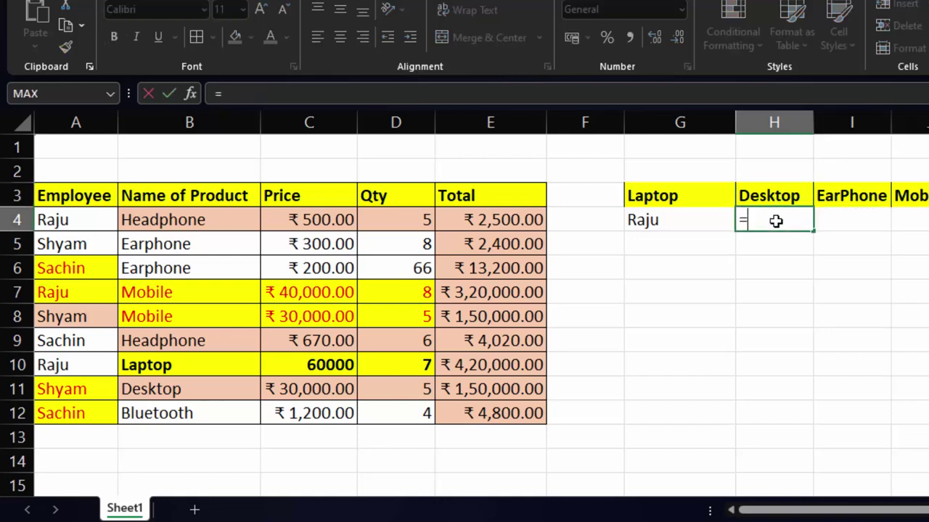
type("fi")
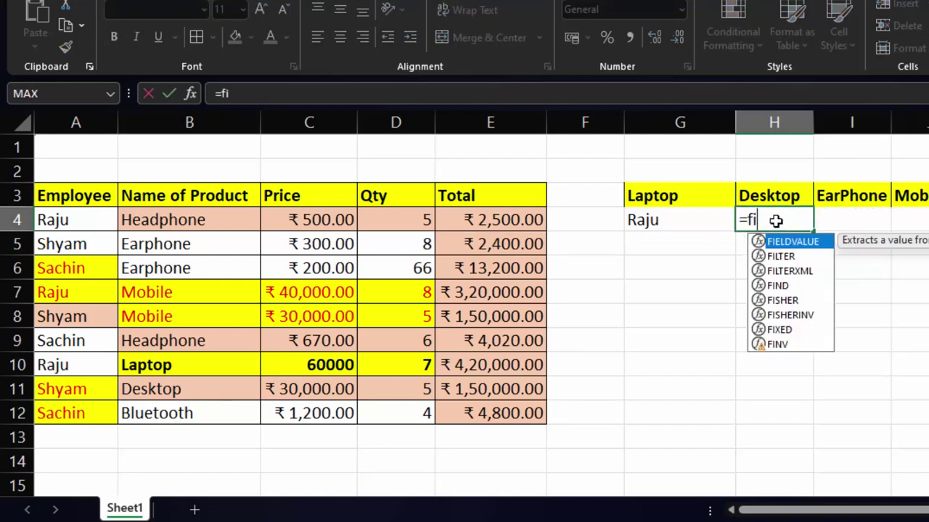
key("Down")
key("Tab")
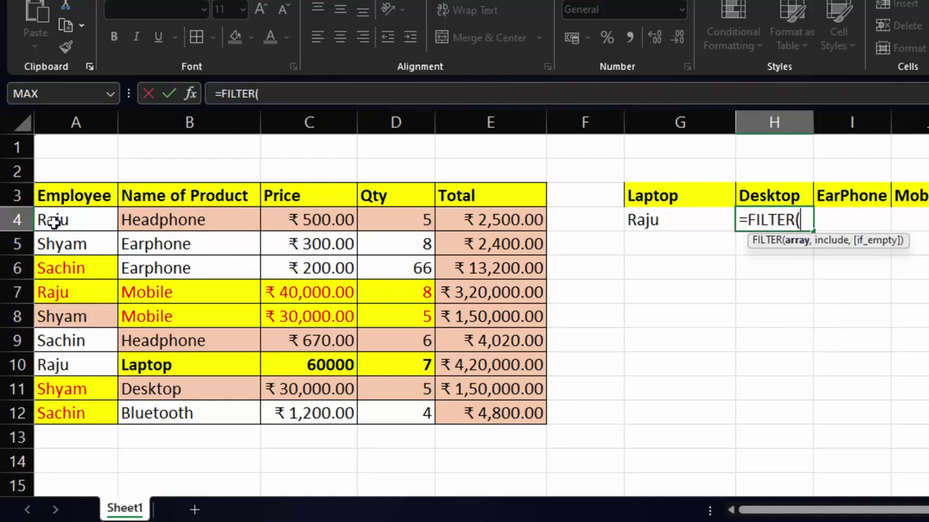
left_click_drag(55, 221, 89, 412)
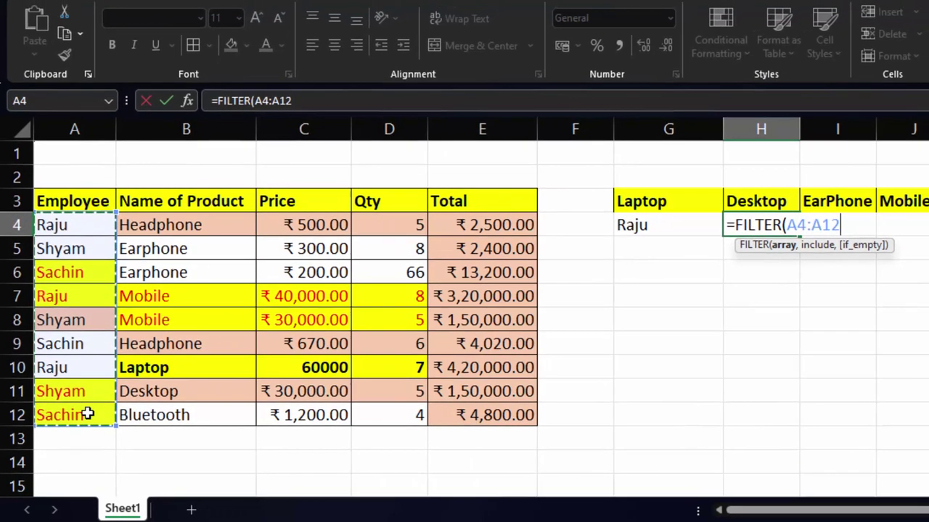
type(",")
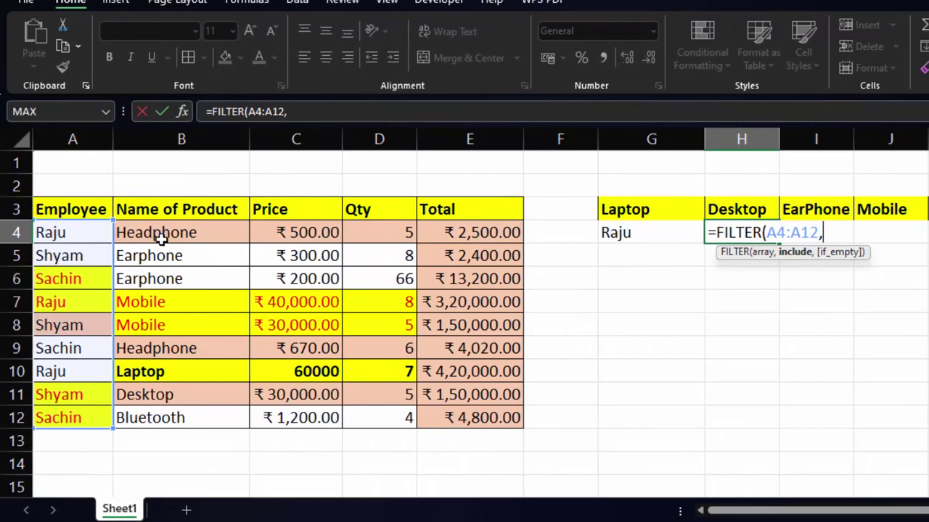
left_click_drag(159, 233, 178, 410)
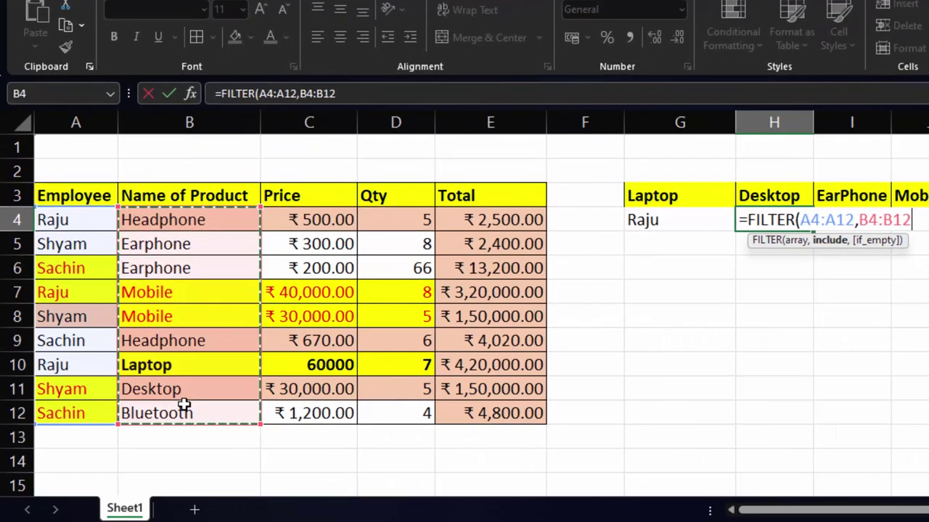
type("=")
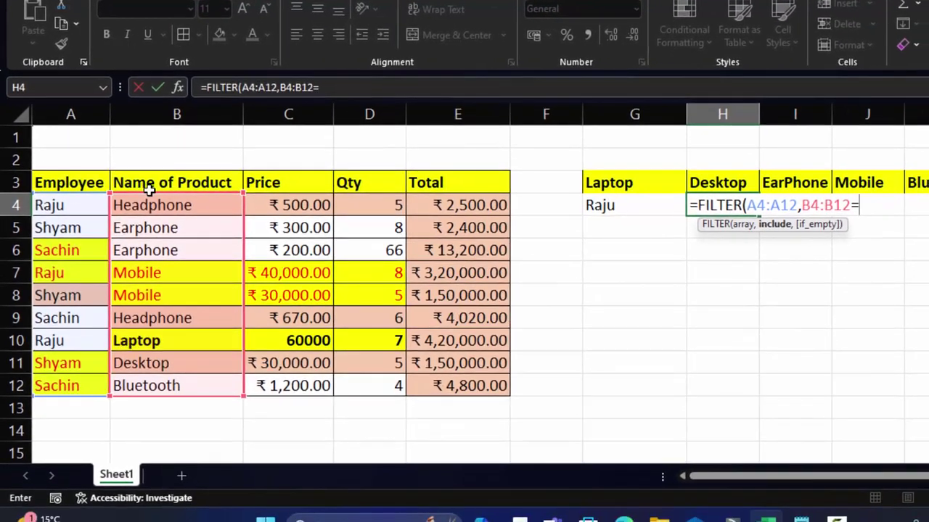
left_click(152, 205)
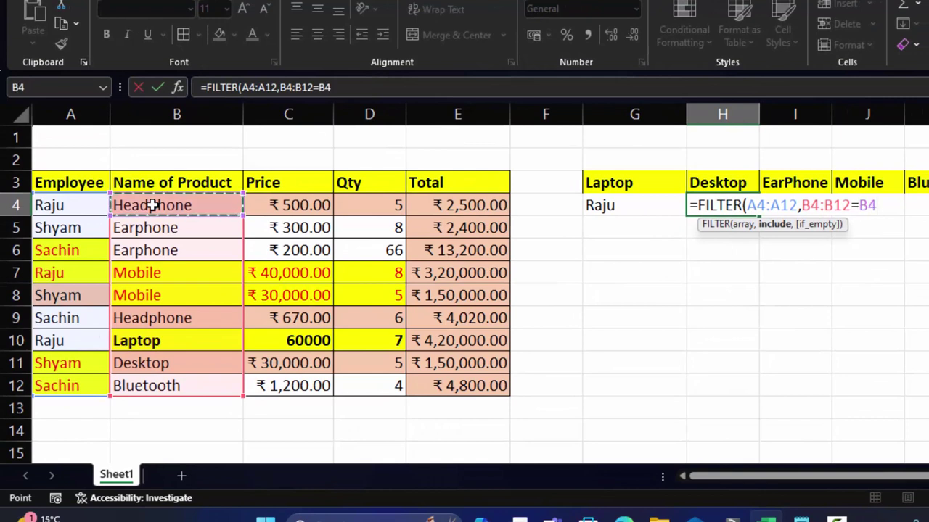
type(")")
key("Return")
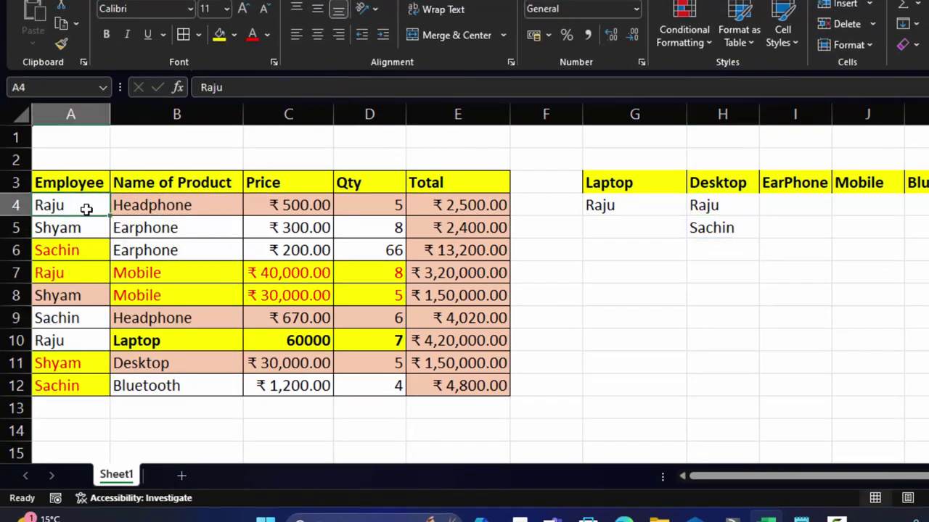
Select the matching Headphone rows for Raju and Sachin in the source table
left_click_drag(82, 208, 127, 207)
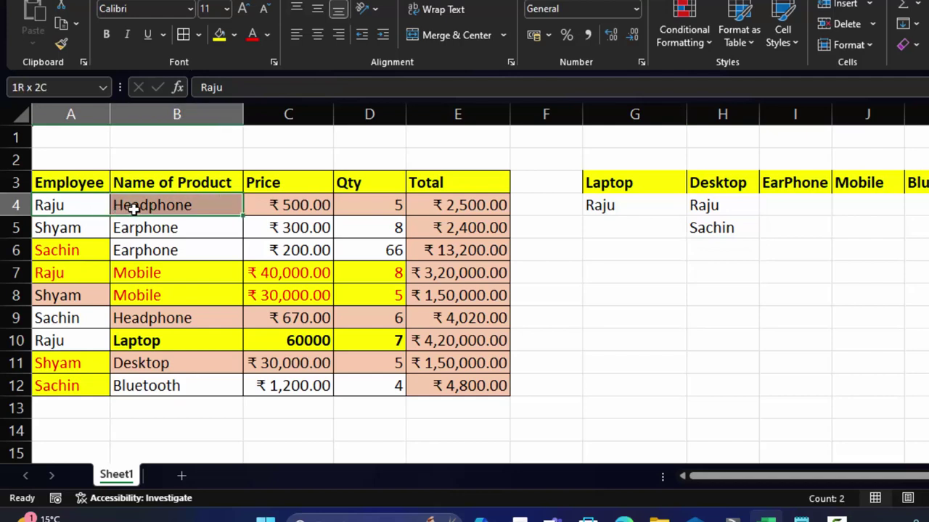
left_click(92, 247)
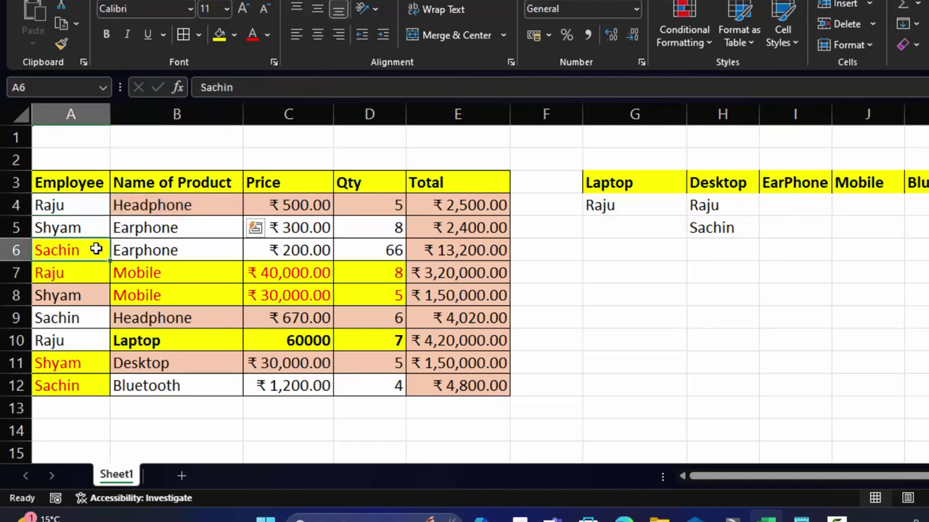
left_click(85, 385)
Make A9:B9 text red, then enter =FILTER(A4:A12,B4:B12=I3) in I4 for the EarPhone buyers
left_click_drag(91, 319, 137, 318)
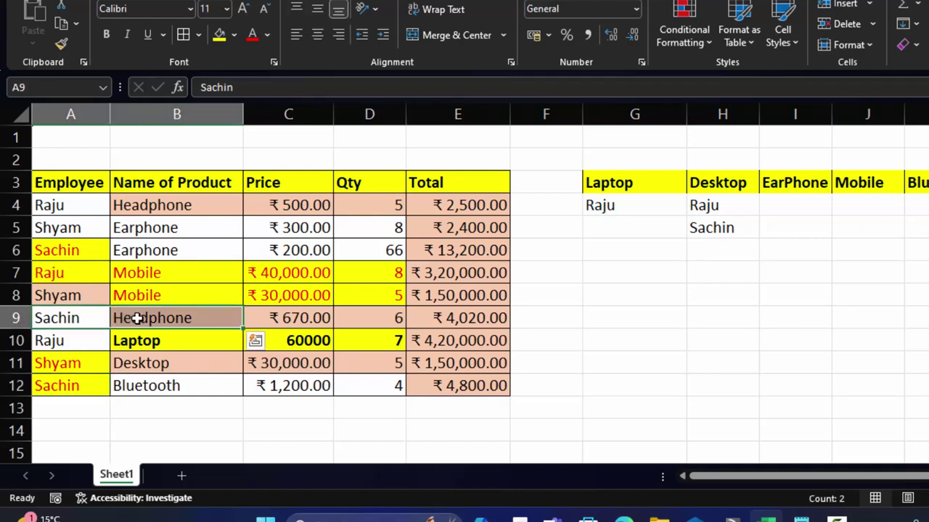
left_click(252, 34)
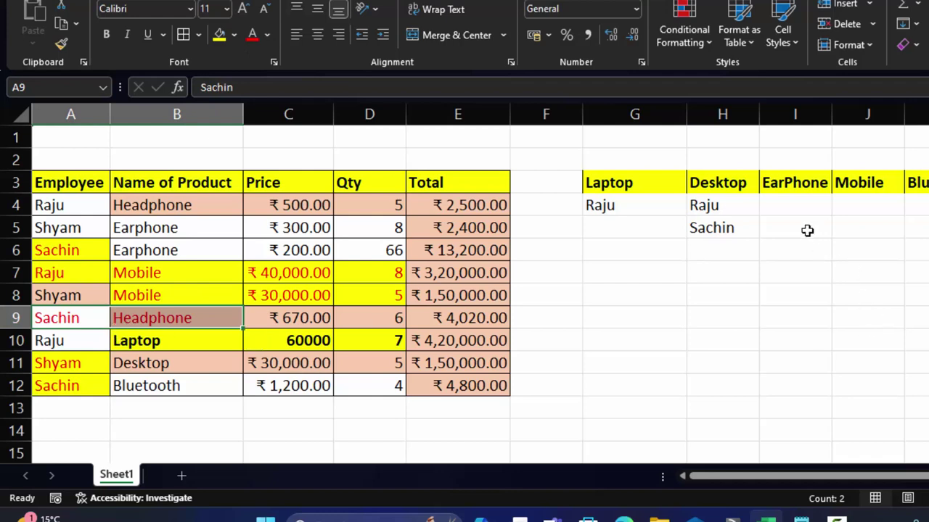
left_click(791, 206)
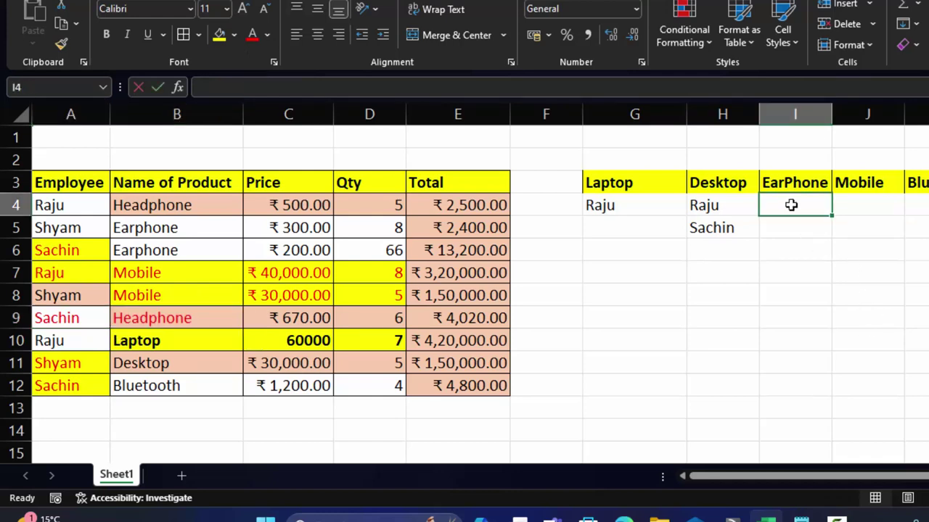
type("=f")
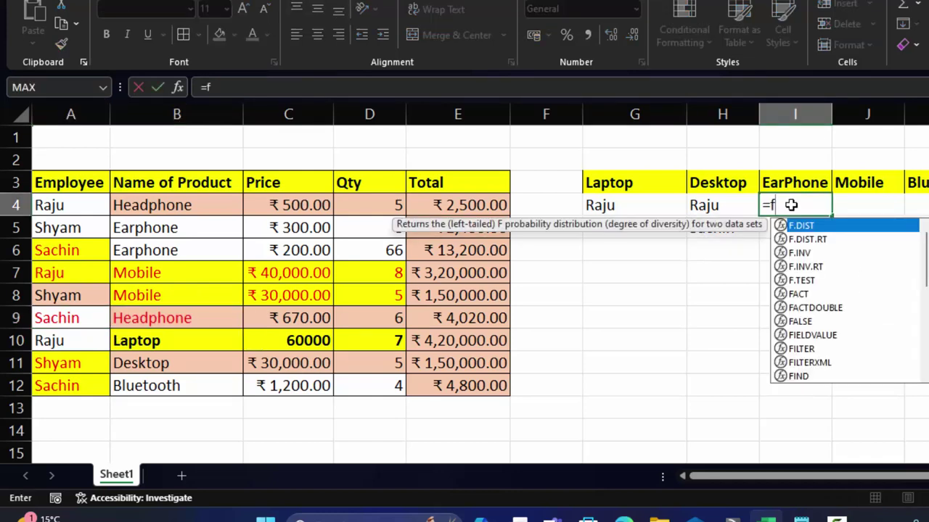
type("il")
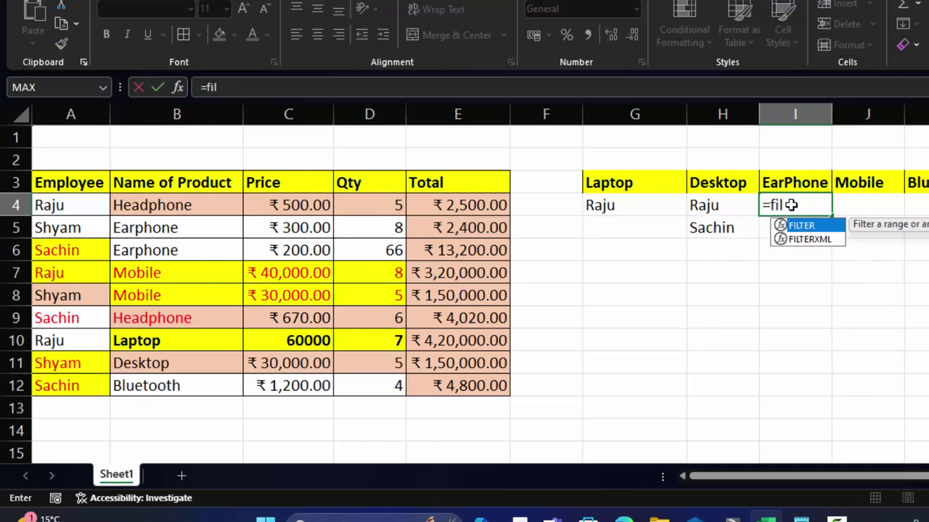
key("Tab")
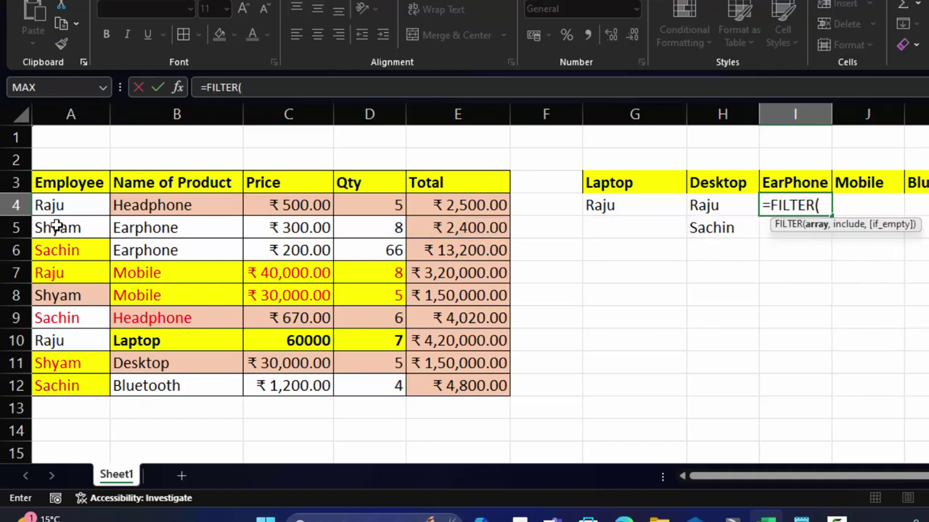
left_click_drag(64, 205, 72, 384)
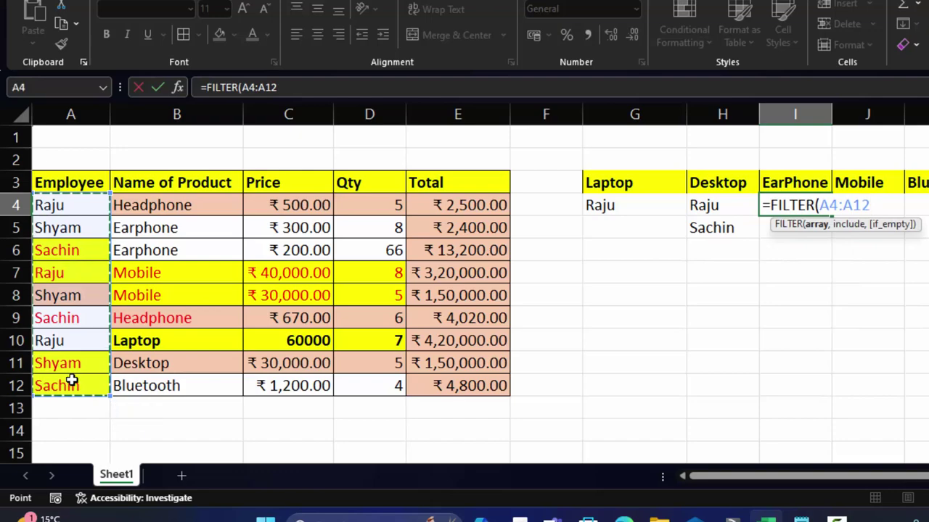
type(",")
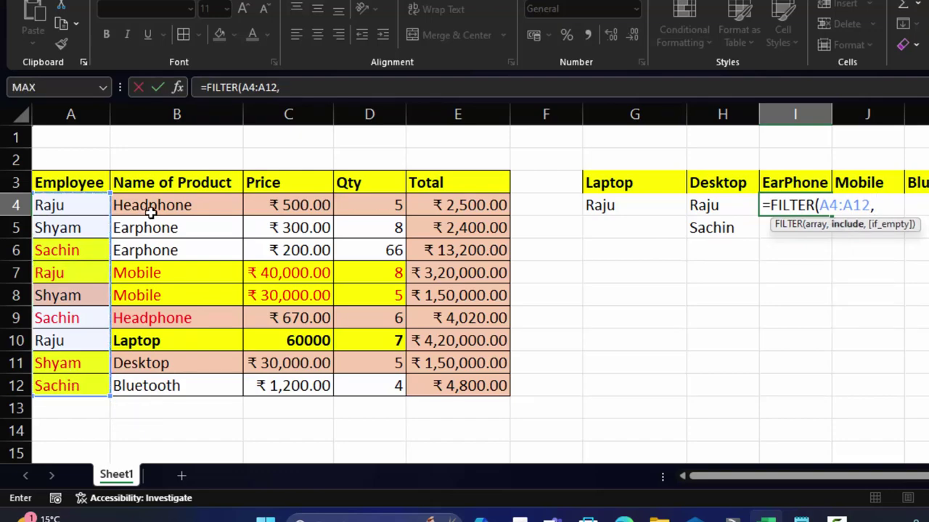
left_click_drag(152, 209, 149, 381)
type("=")
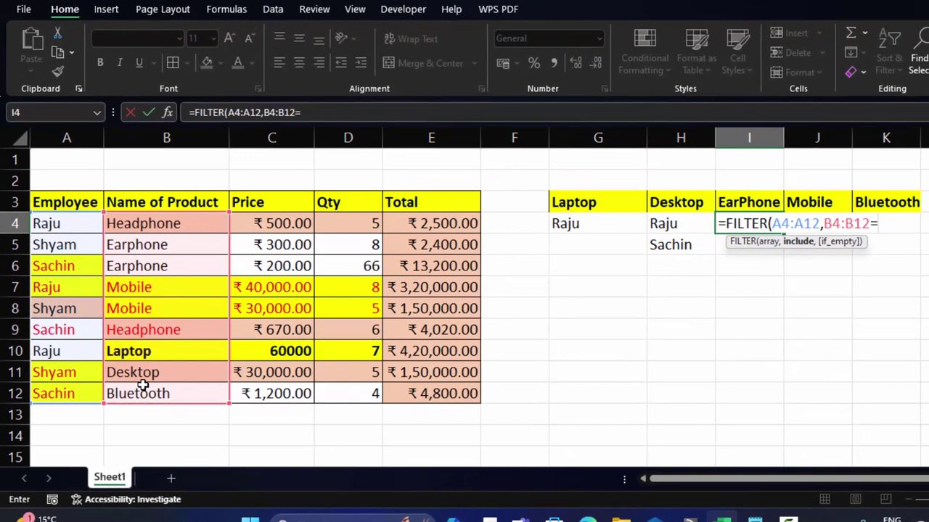
left_click(728, 202)
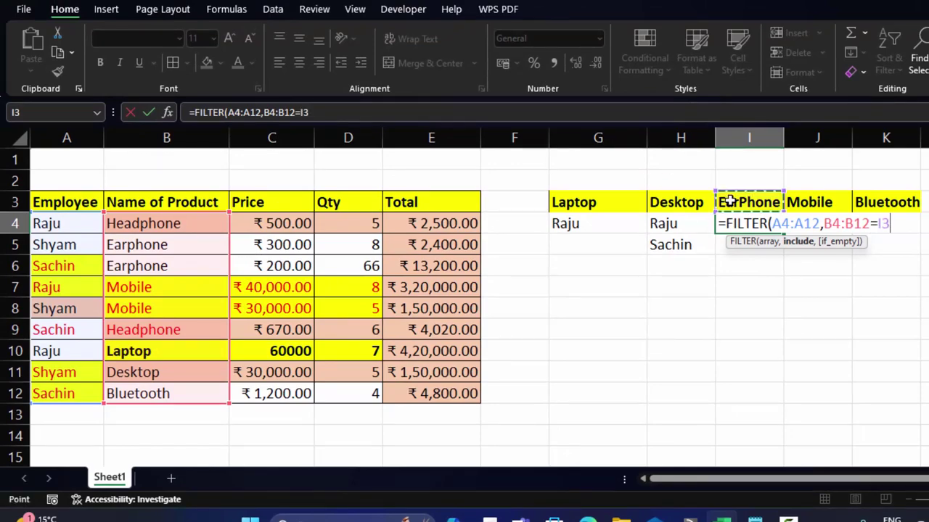
key("Return")
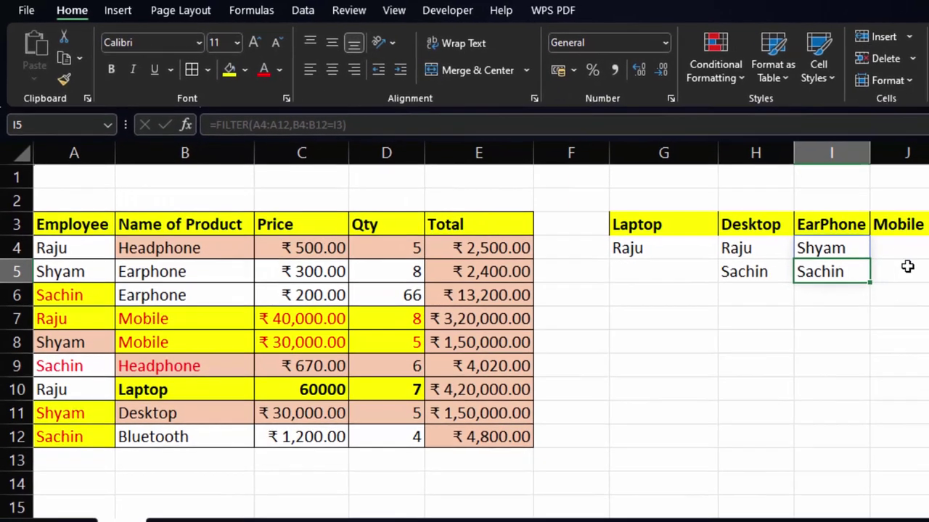
Start a FILTER formula in J4, replacing the wrongly chosen FIELDVALUE function
left_click(903, 241)
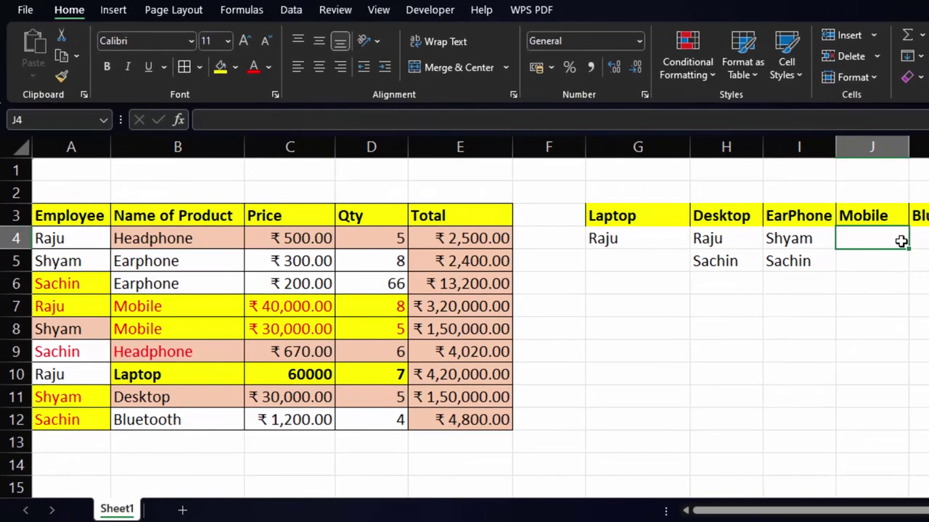
type("=fi")
key("Tab")
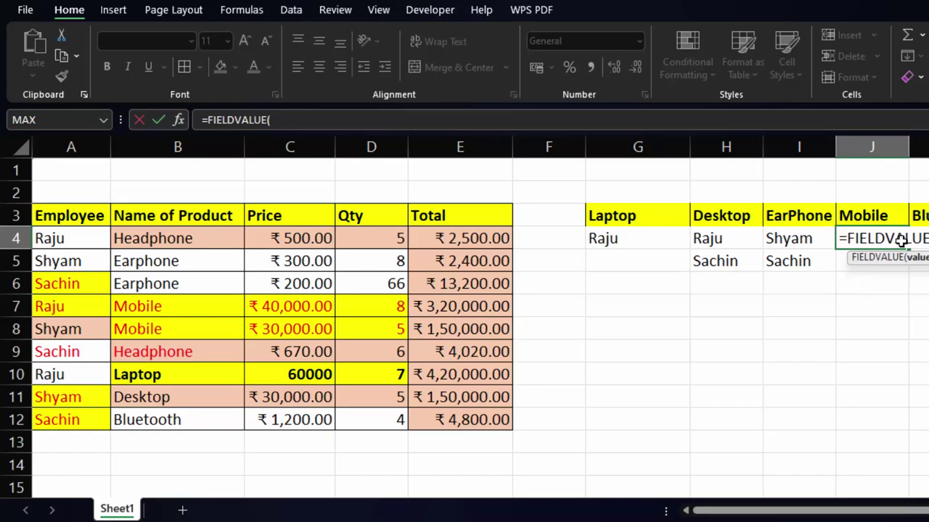
key("BackSpace")
key("BackSpace")
key("BackSpace")
key("BackSpace")
key("BackSpace")
key("BackSpace")
key("BackSpace")
key("BackSpace")
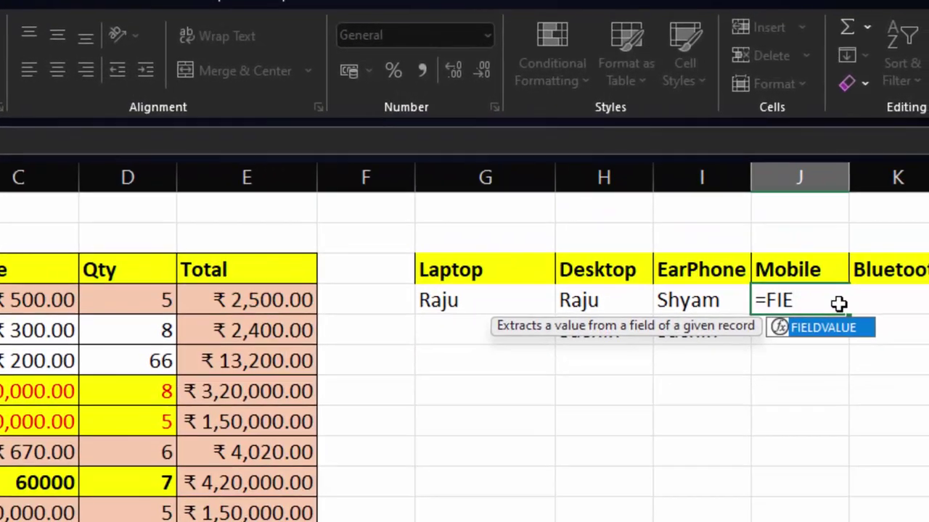
key("BackSpace")
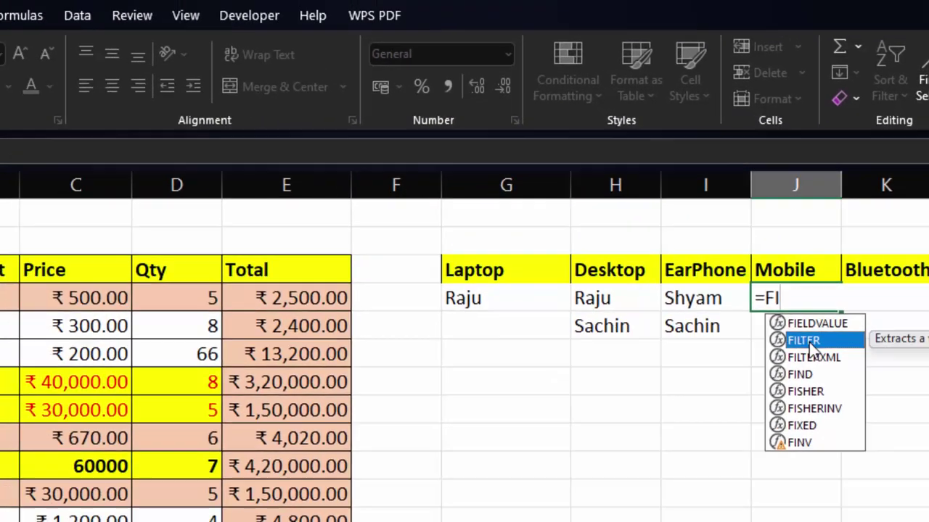
double_click(778, 377)
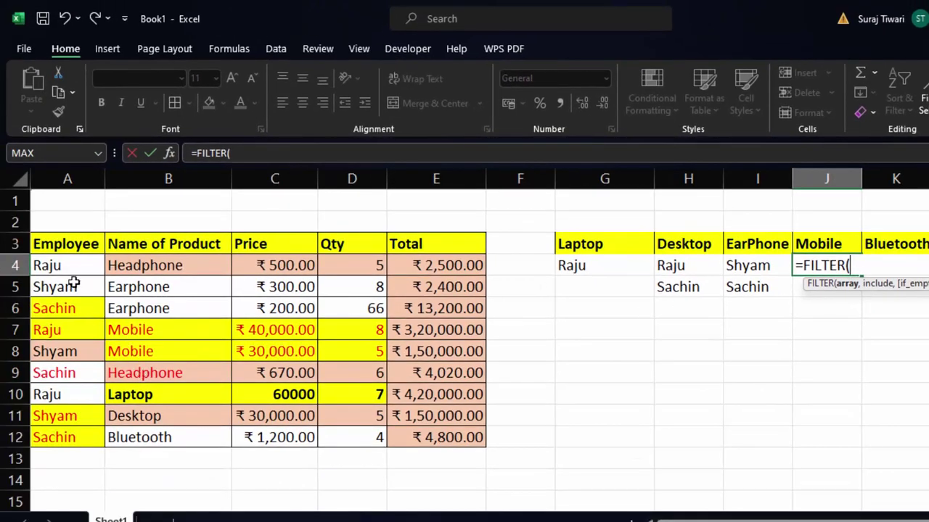
Complete it as =FILTER(A4:A12,B4:B12=J3), returning Raju and Shyam
mouse_move(73, 272)
left_mouse_down()
mouse_move(63, 362)
mouse_move(73, 435)
left_mouse_up()
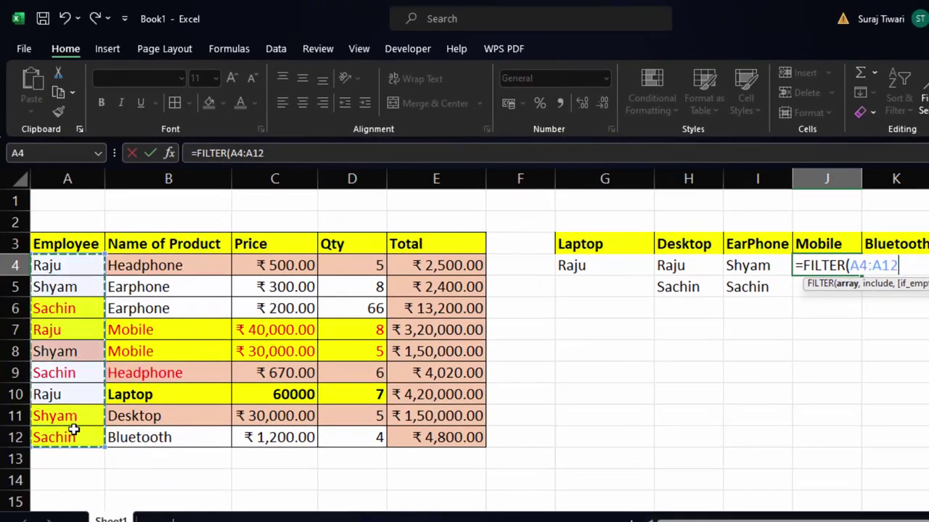
type(",")
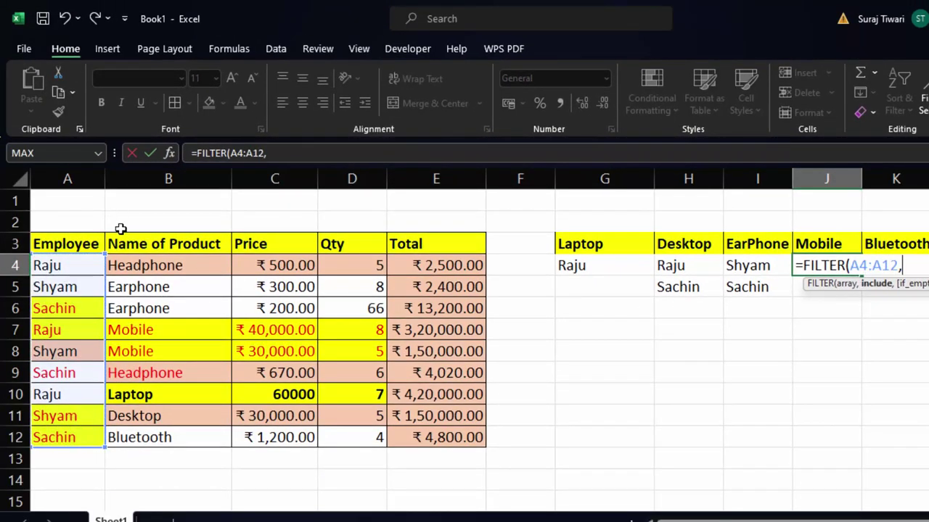
mouse_move(146, 265)
left_mouse_down()
mouse_move(141, 416)
mouse_move(156, 434)
left_mouse_up()
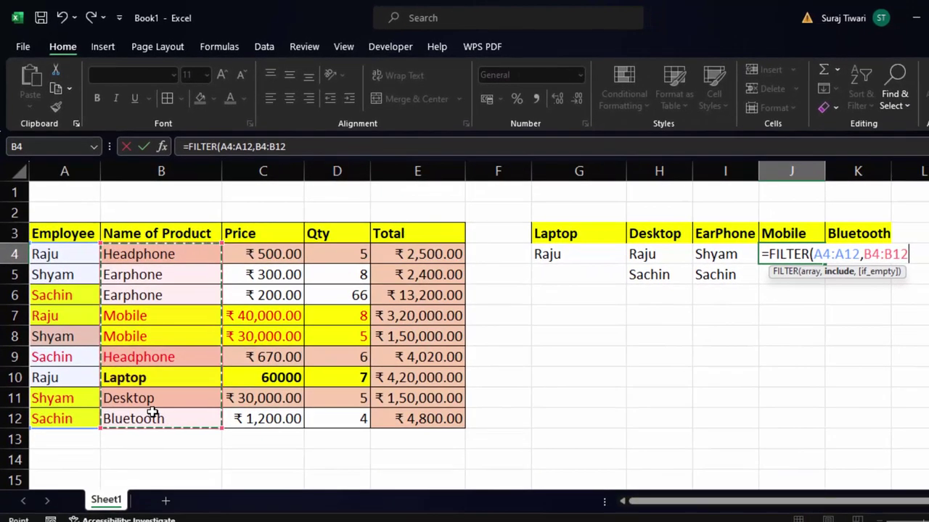
type("=")
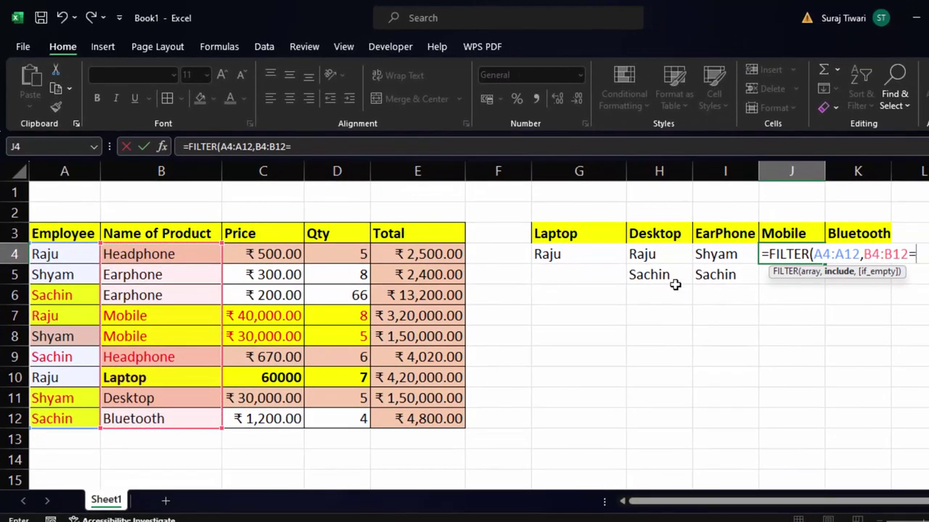
left_click(799, 234)
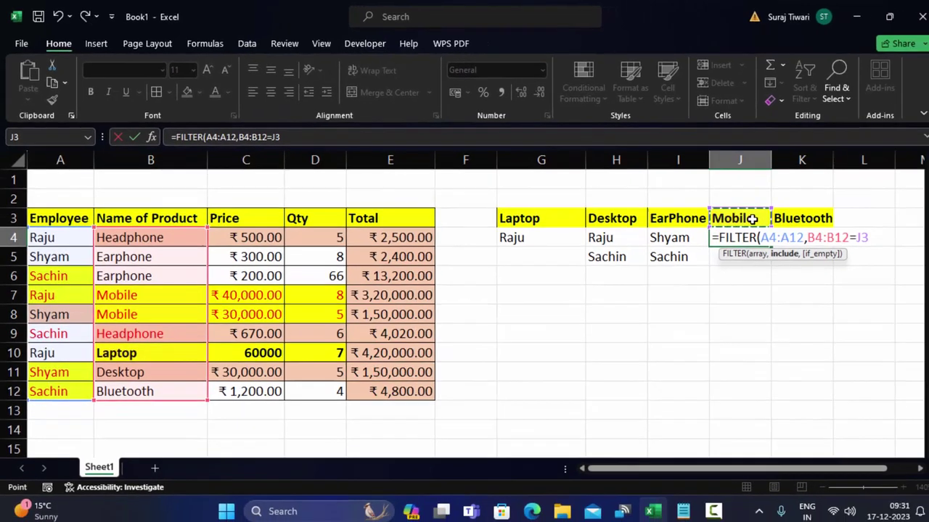
type(")")
key("Return")
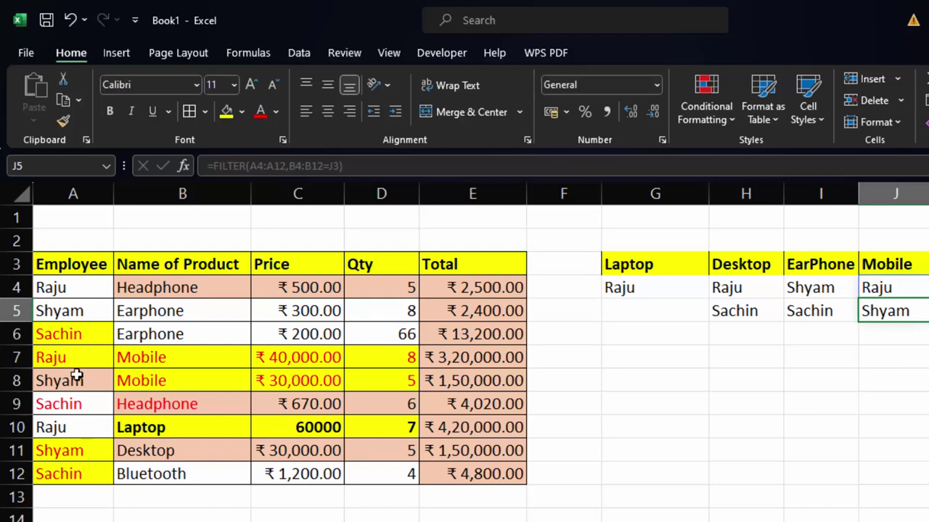
left_click_drag(76, 360, 162, 360)
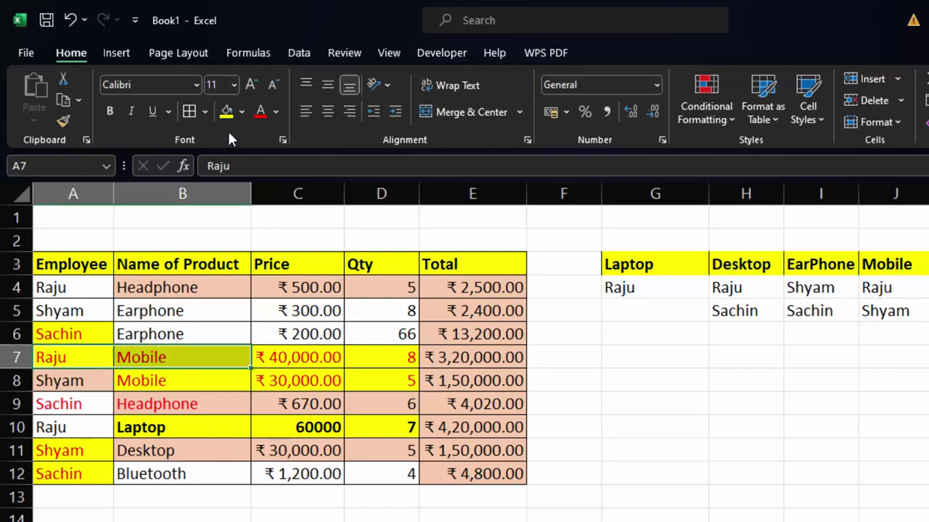
Fill the Mobile rows' name and product cells A7:B8 light blue
left_click(242, 111)
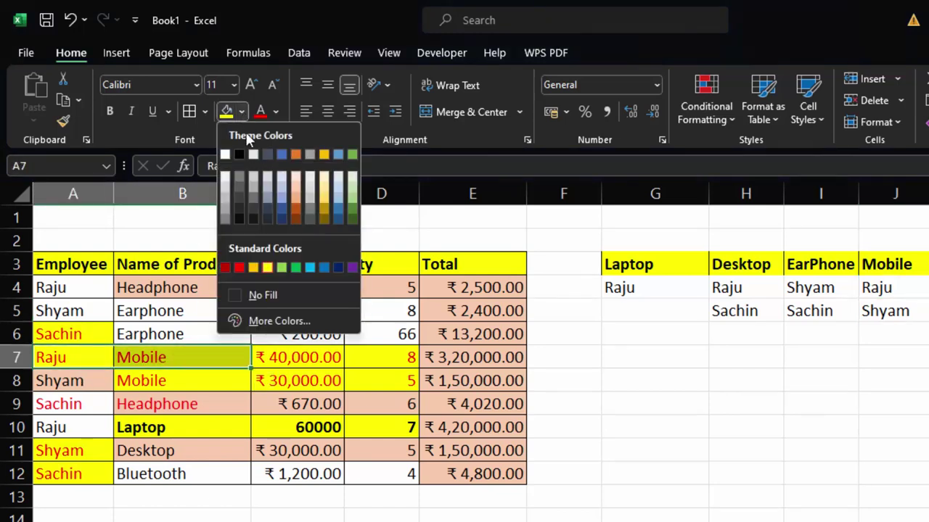
left_click(282, 196)
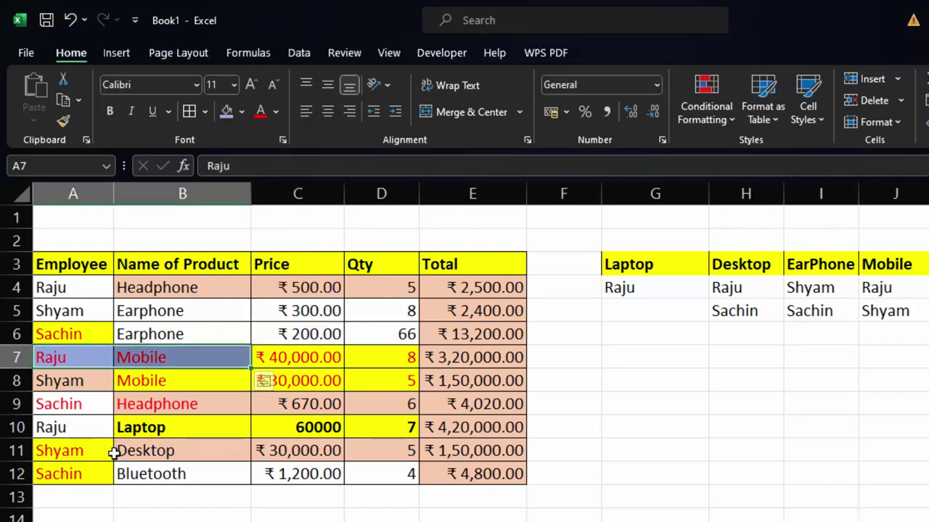
left_click_drag(82, 313, 133, 310)
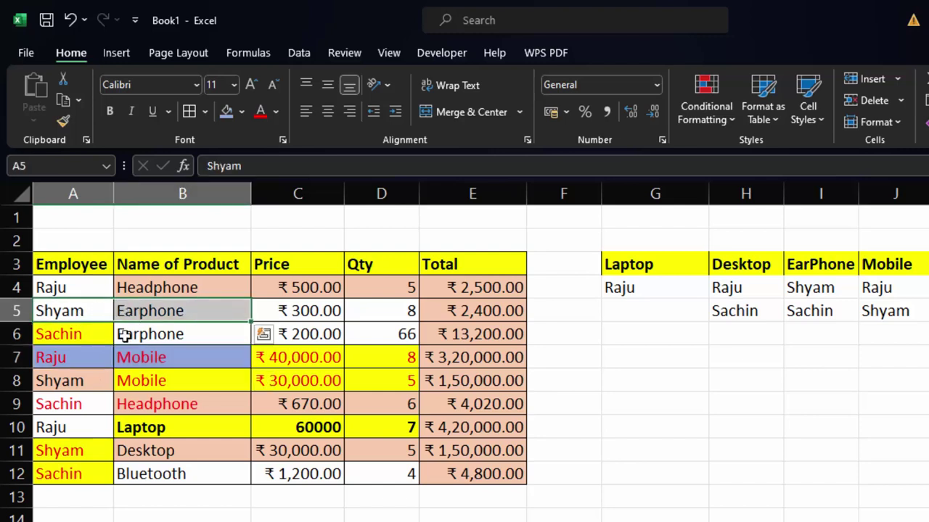
left_click_drag(100, 383, 132, 380)
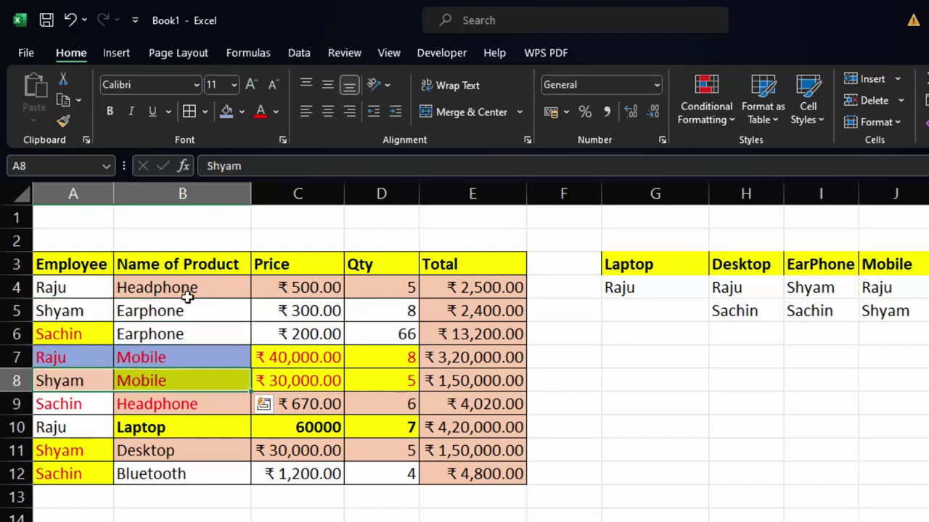
left_click(229, 111)
left_click(673, 428)
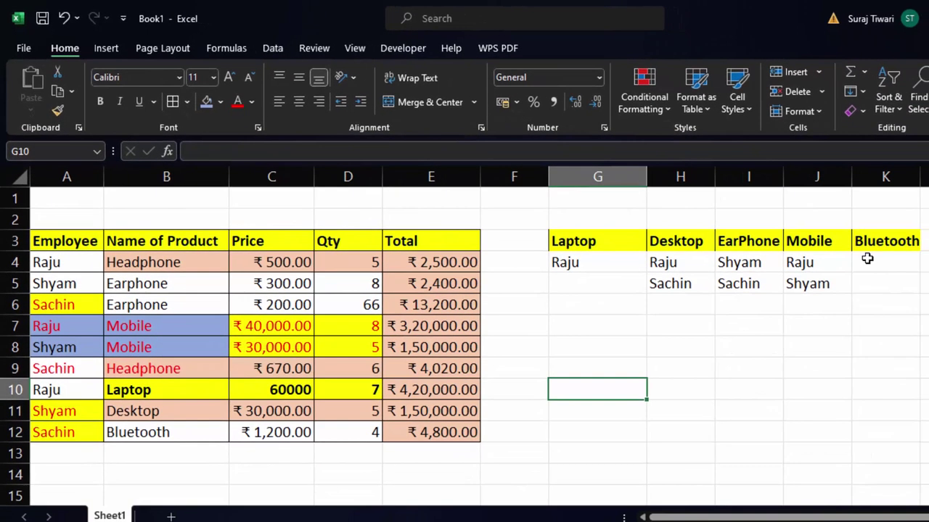
In K4, enter =FILTER(A4:A12,B4:B12=K3), returning Sachin as the Bluetooth buyer
left_click(855, 261)
type("=")
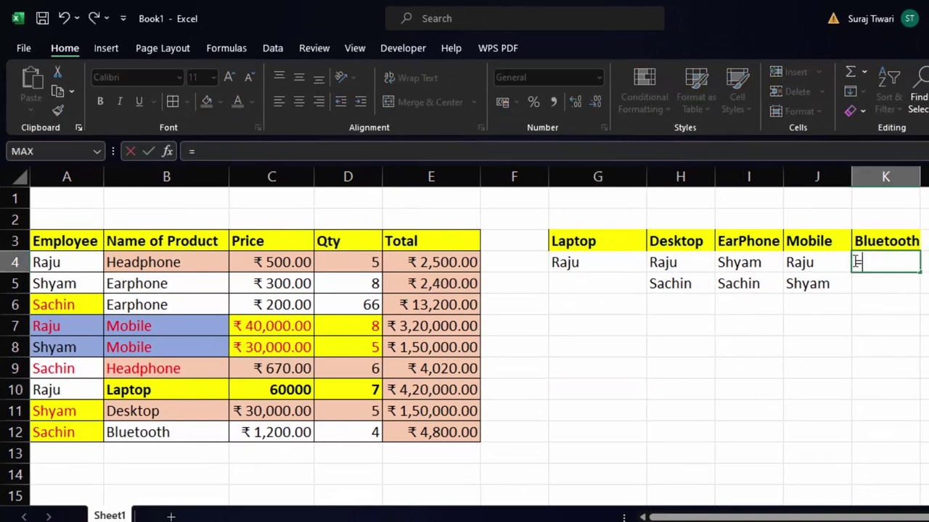
type("fi")
type("l")
type("t")
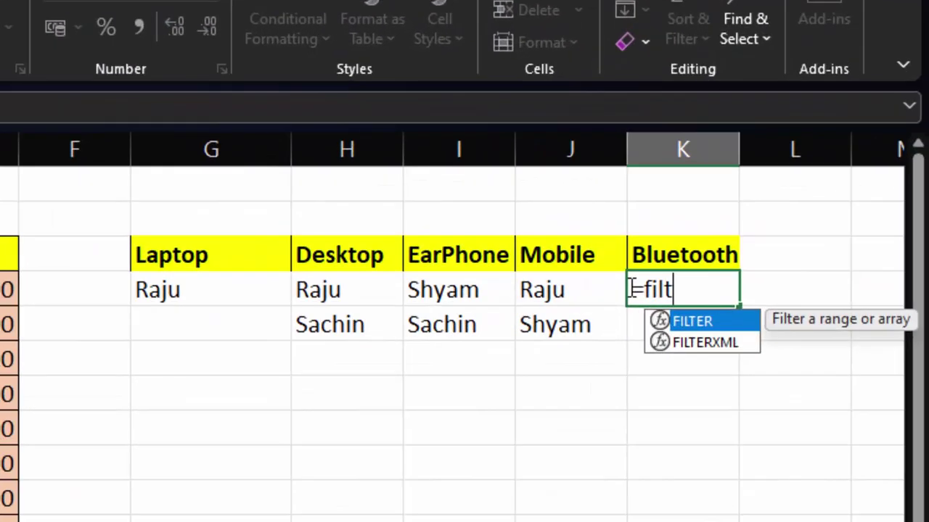
key("Tab")
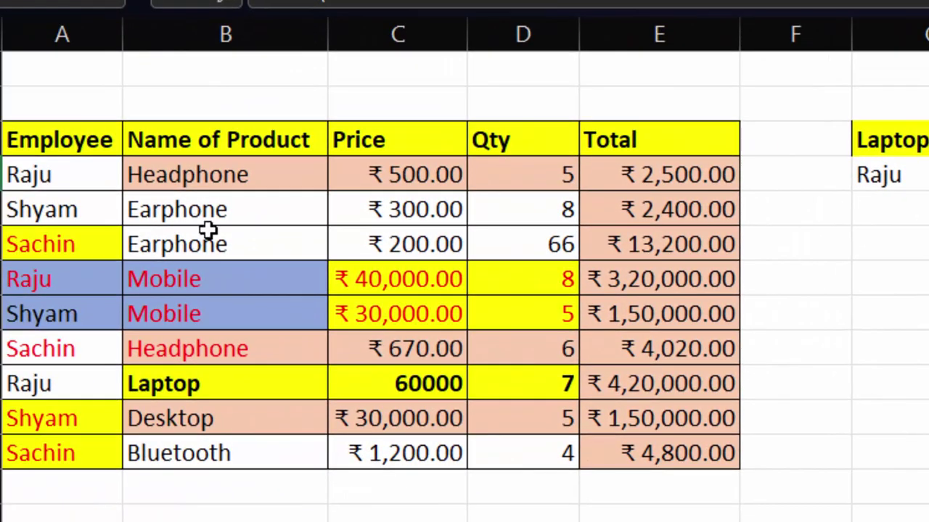
left_click_drag(32, 173, 74, 444)
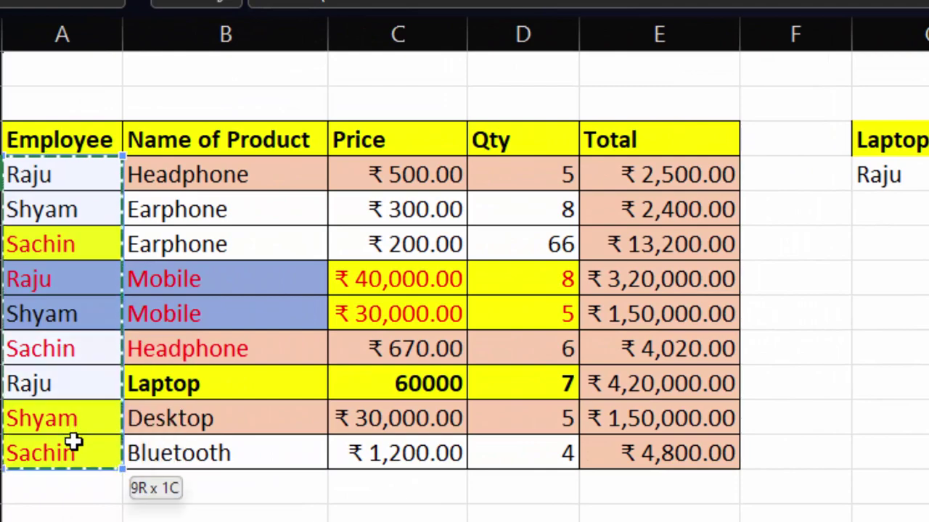
type(",")
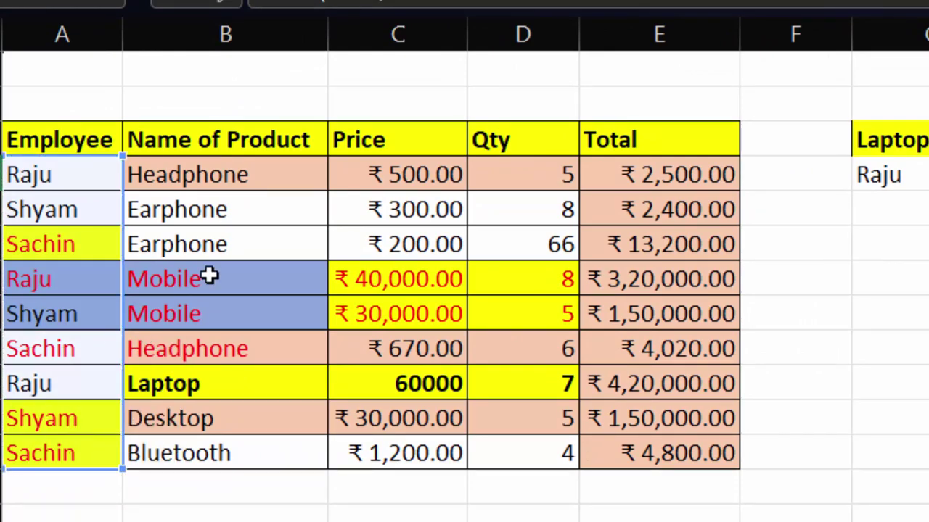
left_click_drag(233, 154, 228, 349)
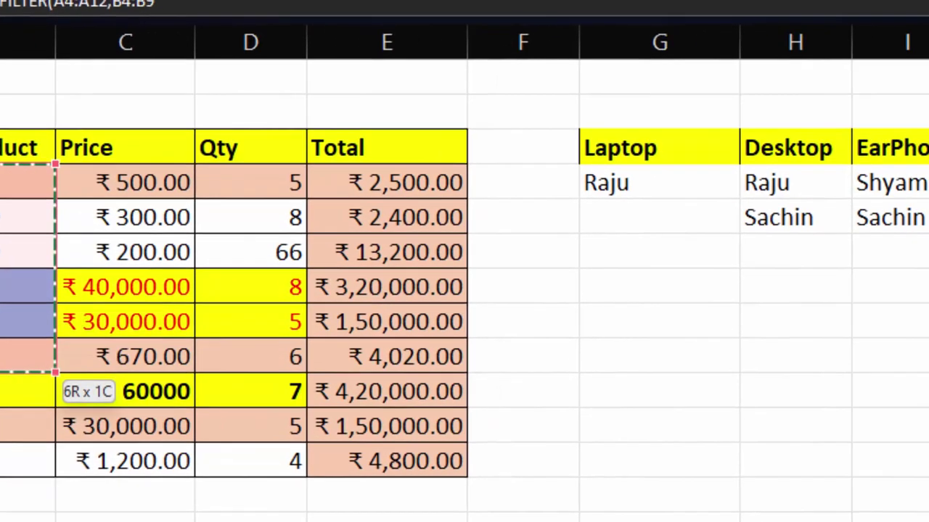
left_click_drag(29, 366, 29, 472)
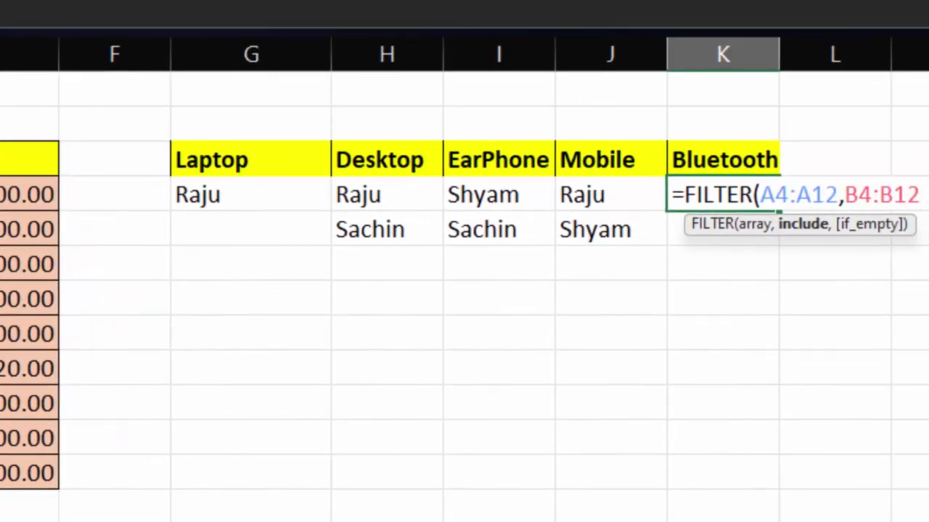
left_click(707, 158)
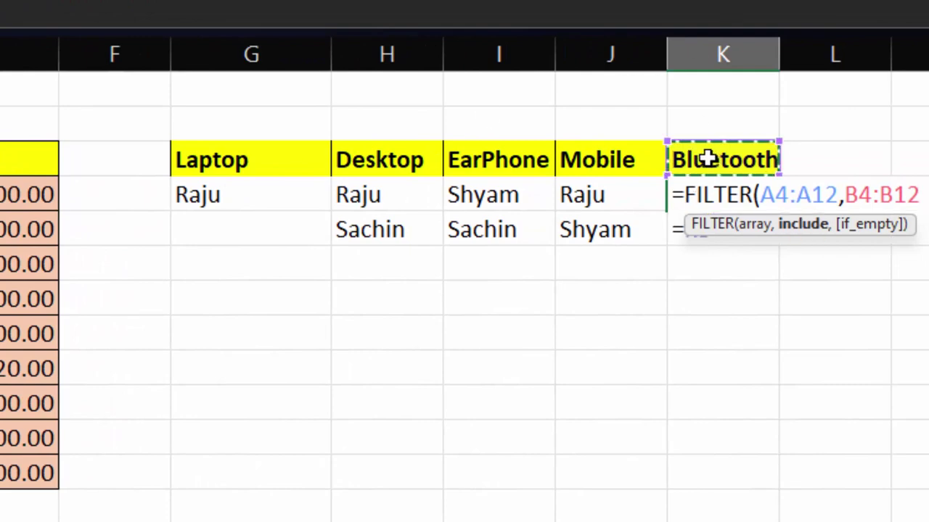
key("Return")
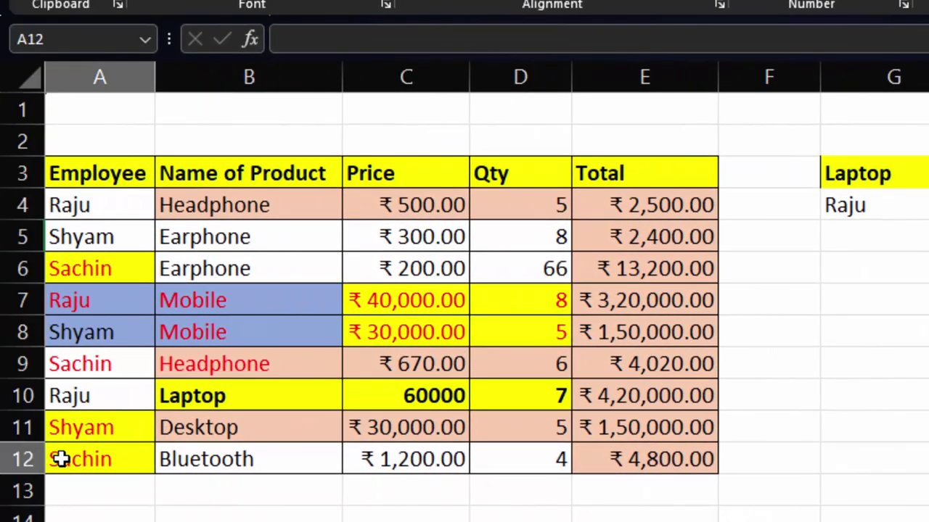
Fill Sachin's Bluetooth row A12:E12 light blue
left_click_drag(63, 460, 609, 462)
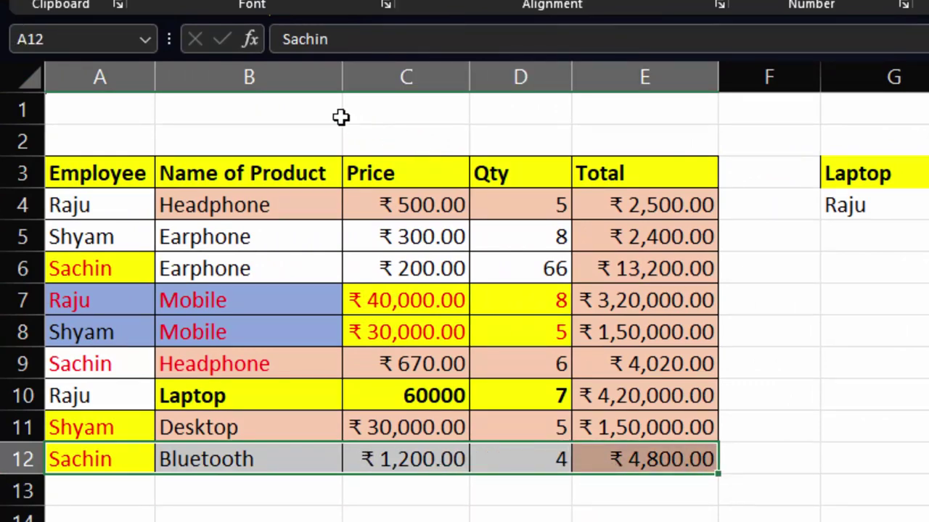
left_click(385, 63)
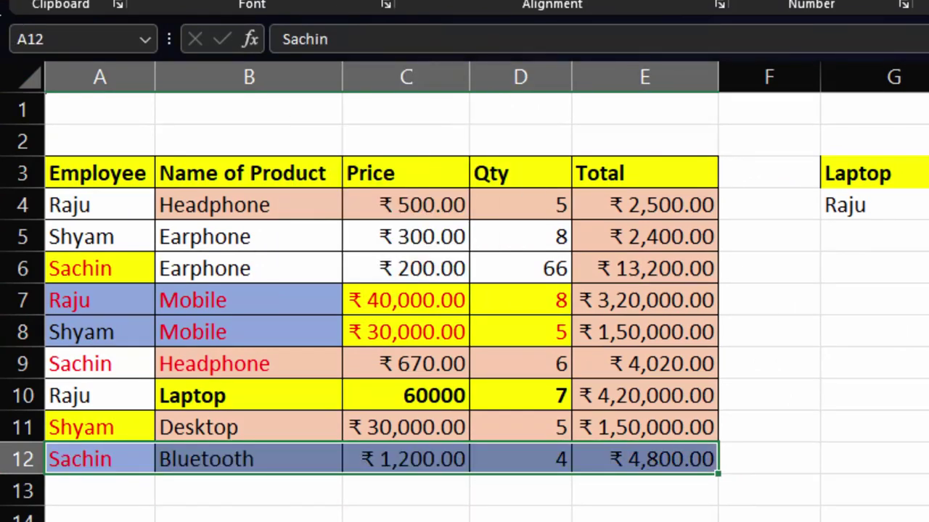
left_click(921, 395)
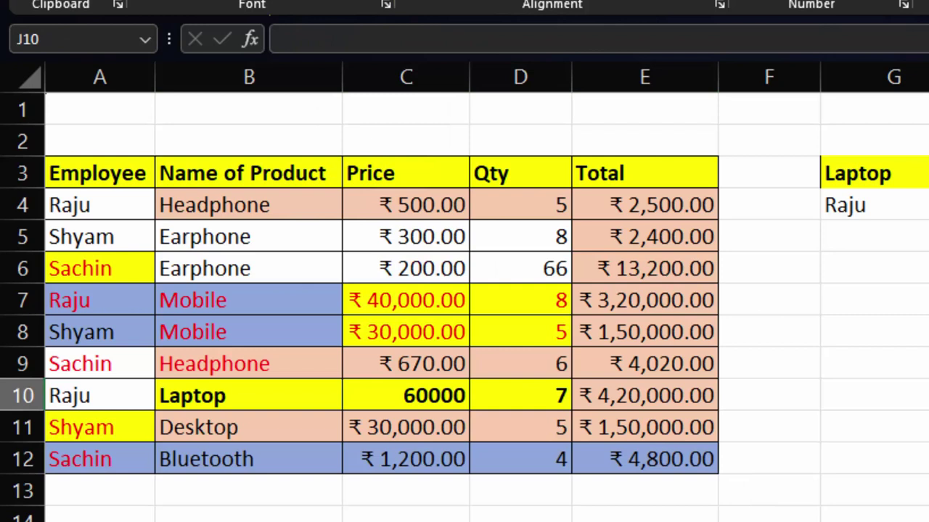